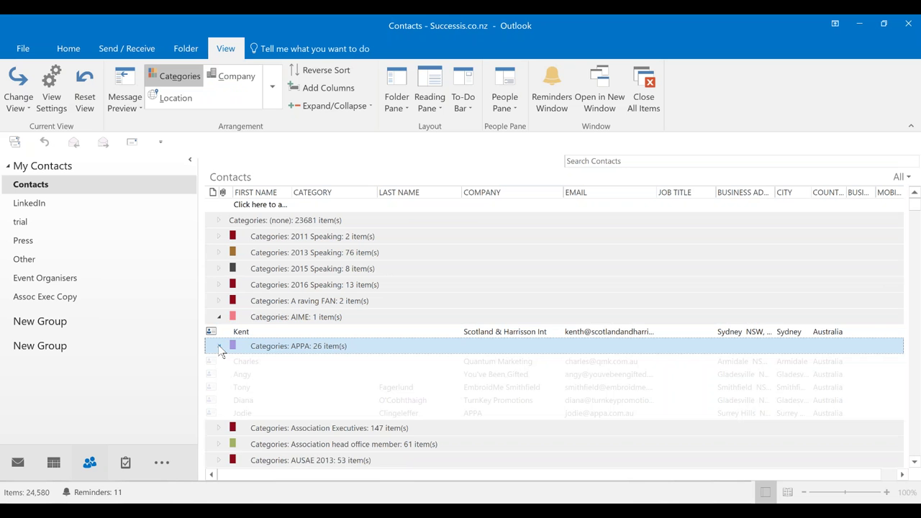
Select the APPA category's contacts from the first one through the last row visible in the list
{"action": "left_click", "coordinate": [914, 463]}
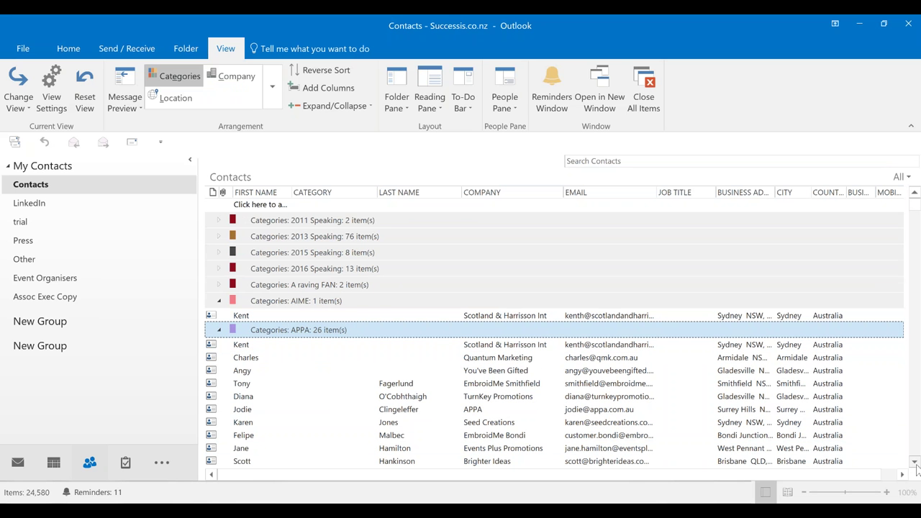
{"action": "scroll", "coordinate": [916, 468], "scroll_direction": "down", "scroll_amount": 1}
{"action": "scroll", "coordinate": [565, 265], "scroll_direction": "down", "scroll_amount": 2}
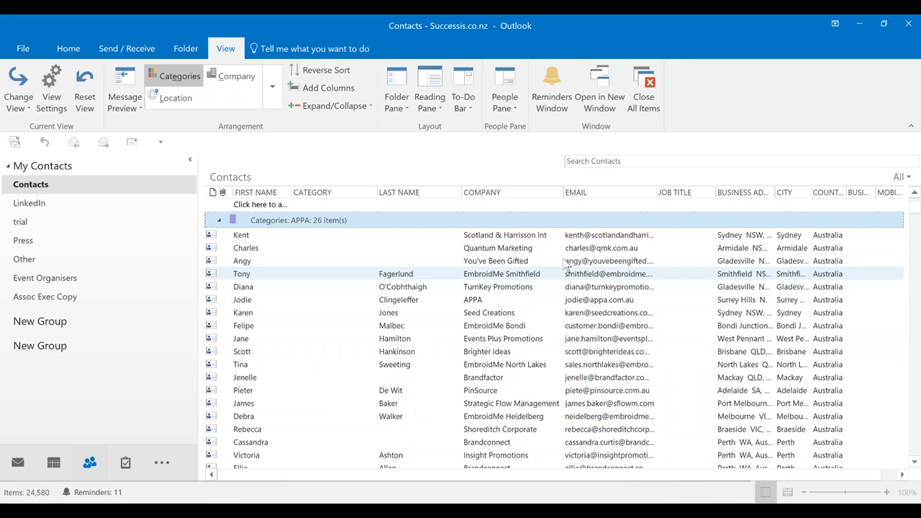
{"action": "left_click", "coordinate": [532, 235]}
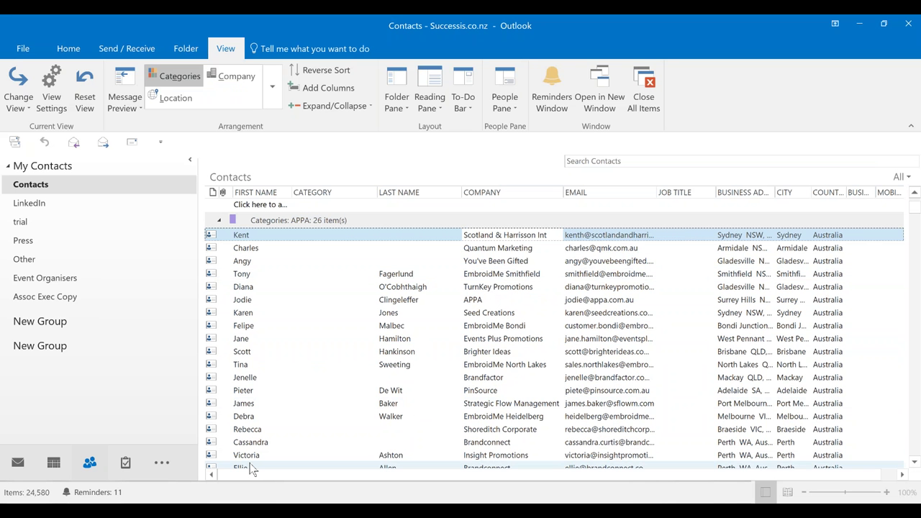
{"action": "left_click", "coordinate": [250, 468], "text": "shift"}
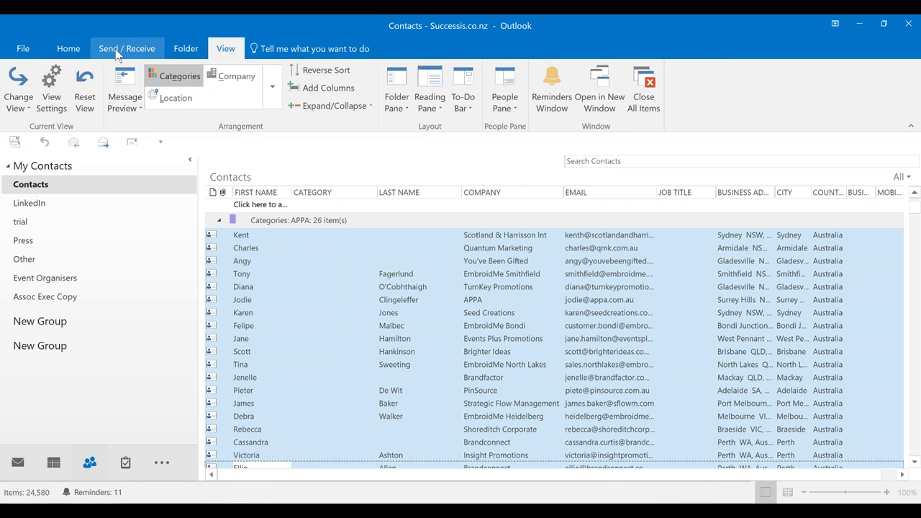
Start a mail merge of the selected contacts using contact fields in current view, merged to Email with subject "thank you for answering the survey"
{"action": "left_click", "coordinate": [67, 50]}
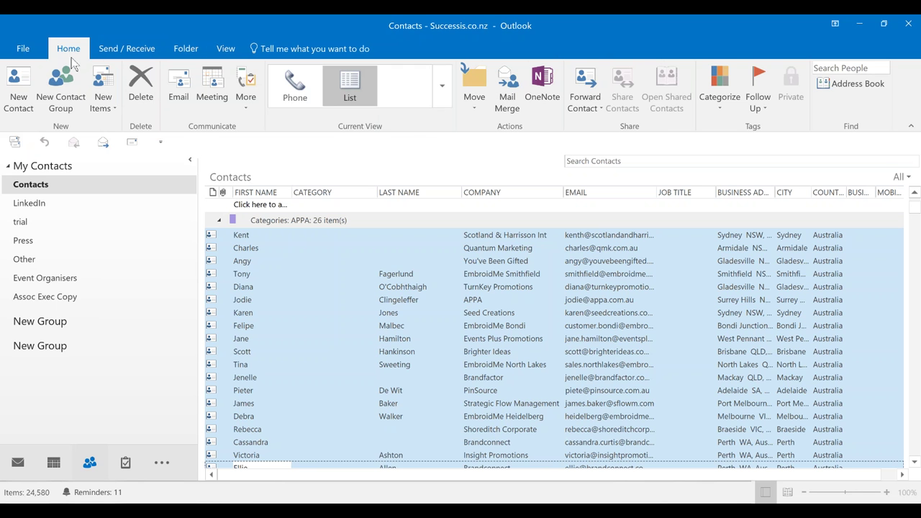
{"action": "left_click", "coordinate": [509, 97]}
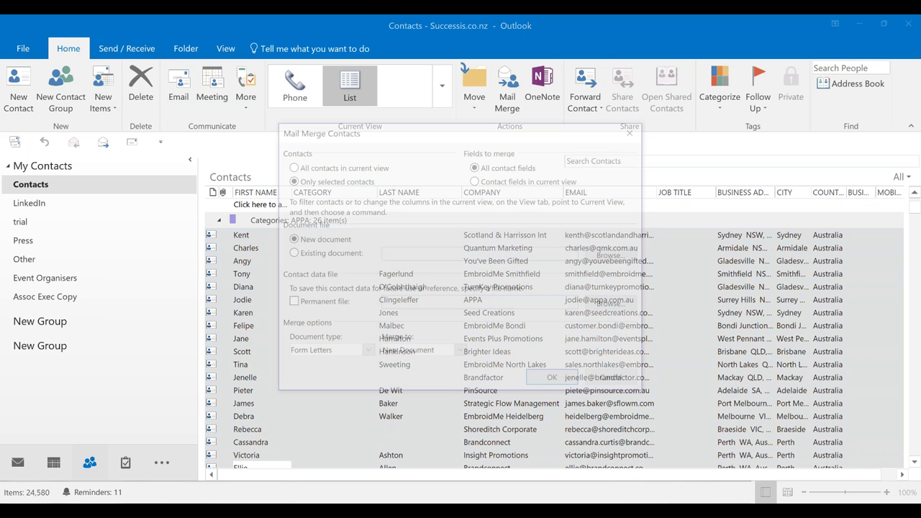
{"action": "left_click", "coordinate": [480, 181]}
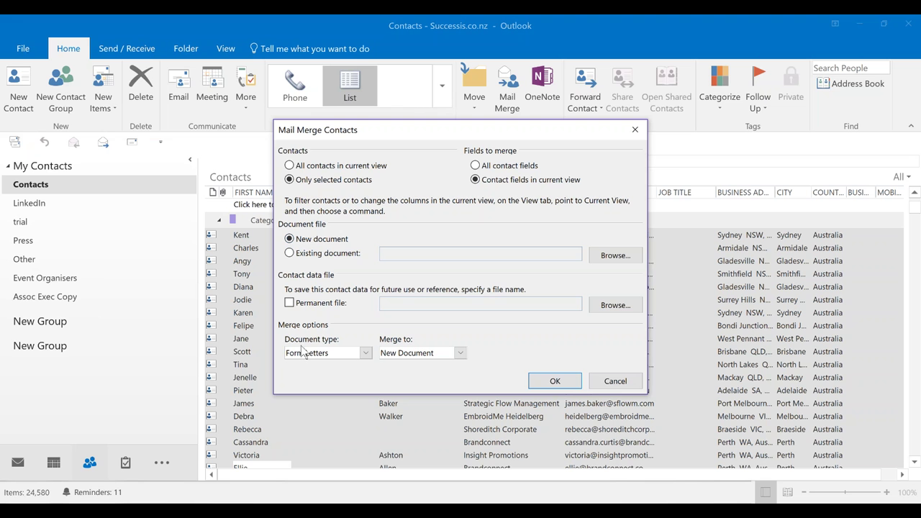
{"action": "left_click", "coordinate": [405, 353]}
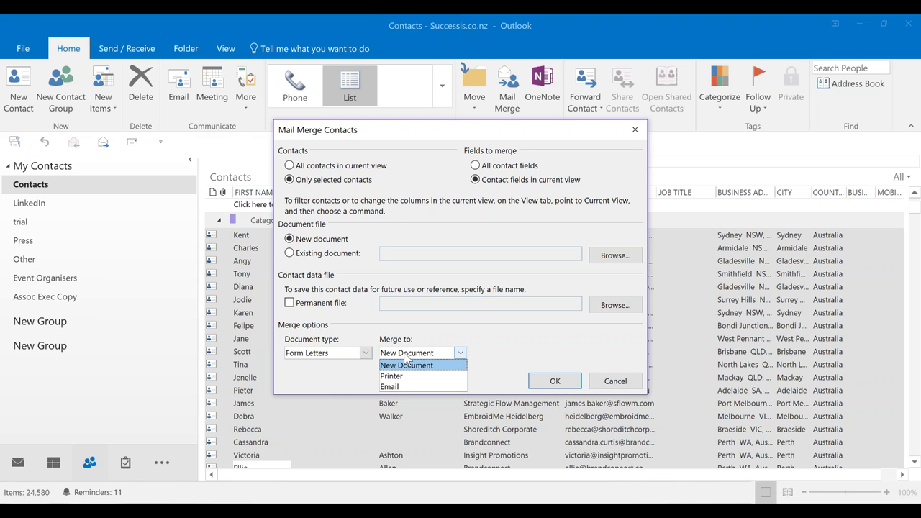
{"action": "left_click", "coordinate": [400, 387]}
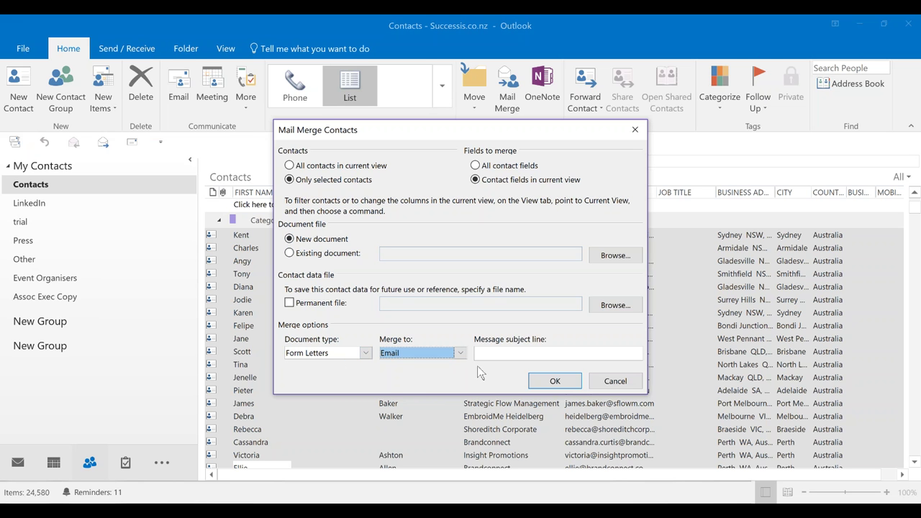
{"action": "left_click", "coordinate": [492, 352]}
{"action": "type", "text": "thank yo"}
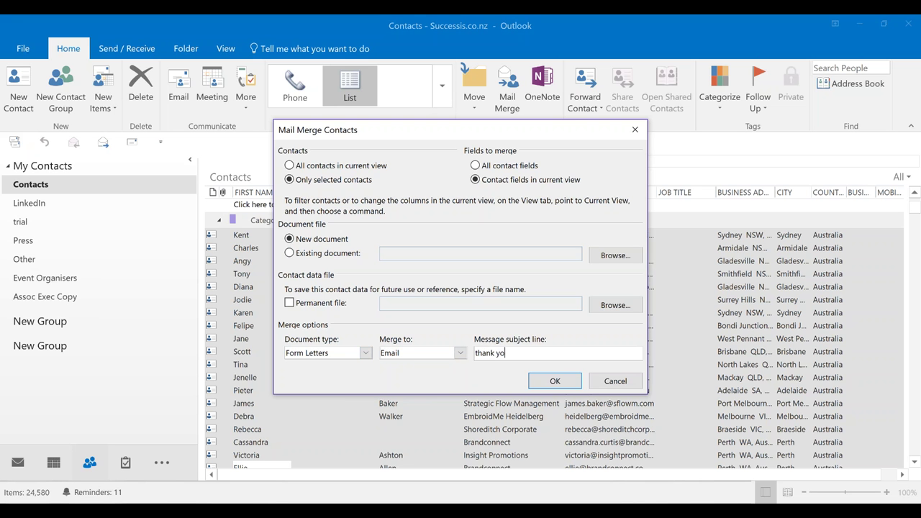
{"action": "type", "text": "u for answering the survey"}
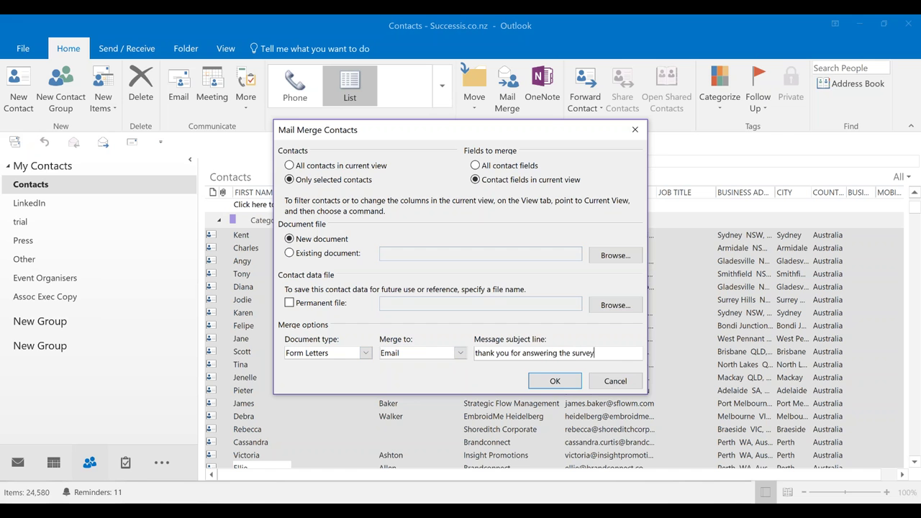
{"action": "left_click", "coordinate": [555, 381]}
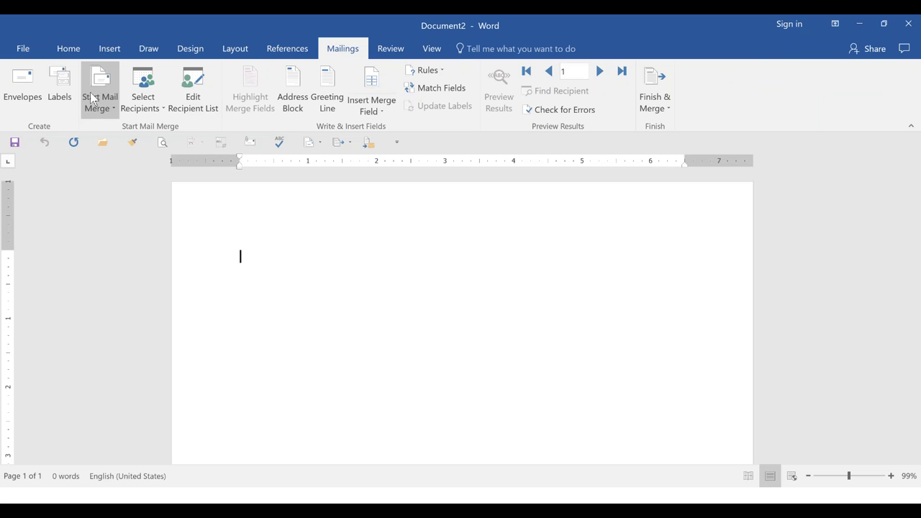
Launch the Step-by-Step Mail Merge Wizard, set the document type to E-mail messages, and proceed with the current document to recipient selection
{"action": "left_click", "coordinate": [100, 97]}
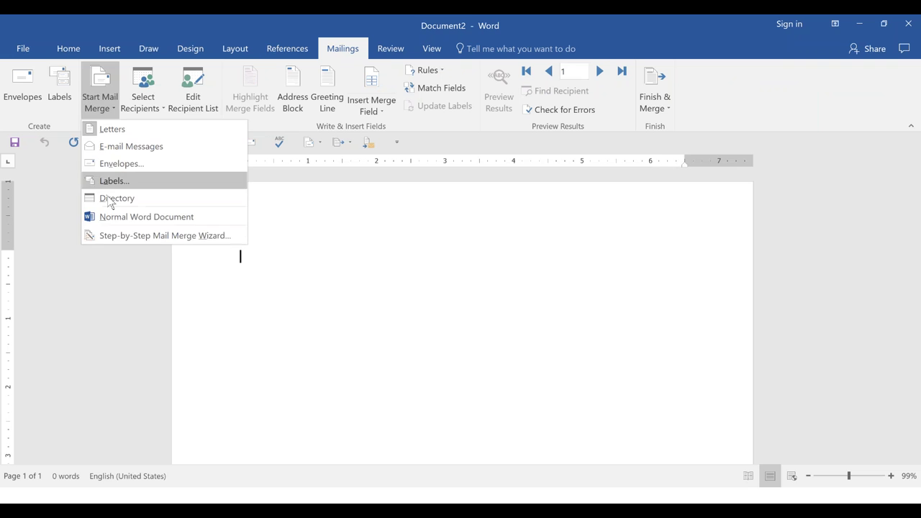
{"action": "left_click", "coordinate": [113, 232]}
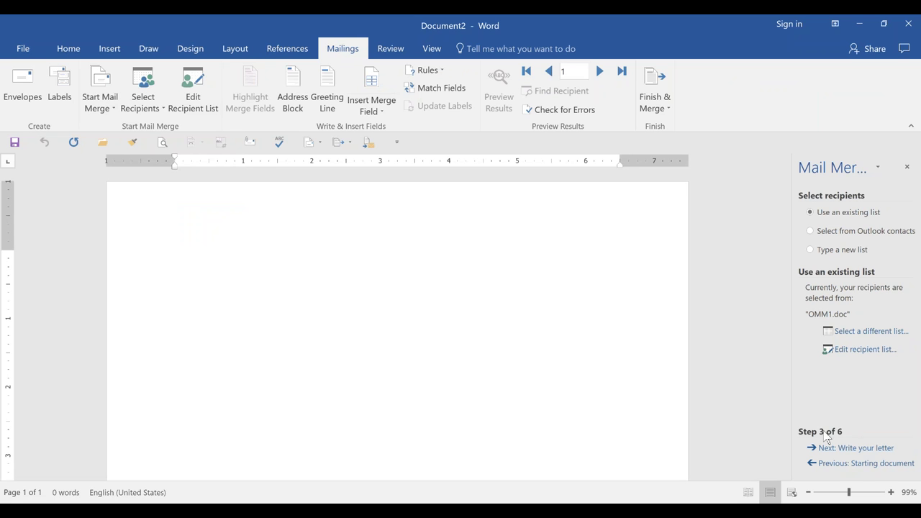
{"action": "left_click", "coordinate": [831, 464]}
{"action": "left_click", "coordinate": [831, 464]}
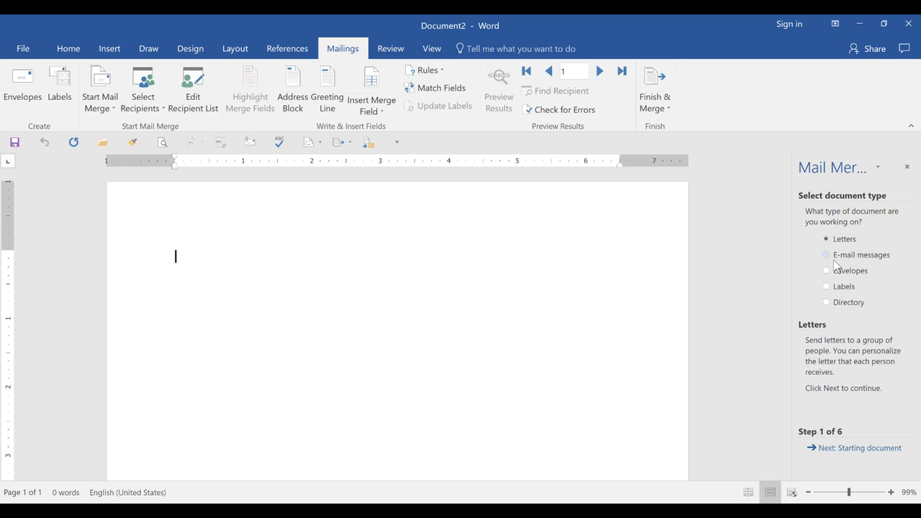
{"action": "left_click", "coordinate": [828, 256]}
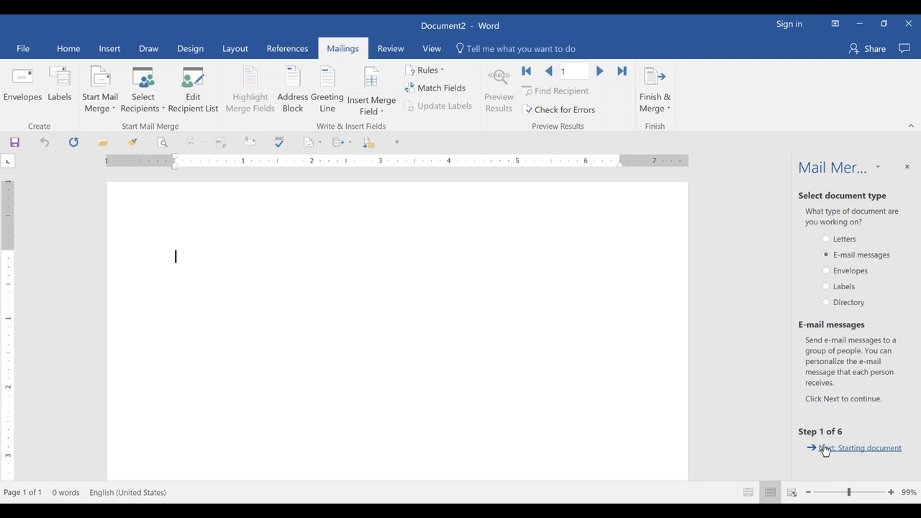
{"action": "left_click", "coordinate": [825, 449]}
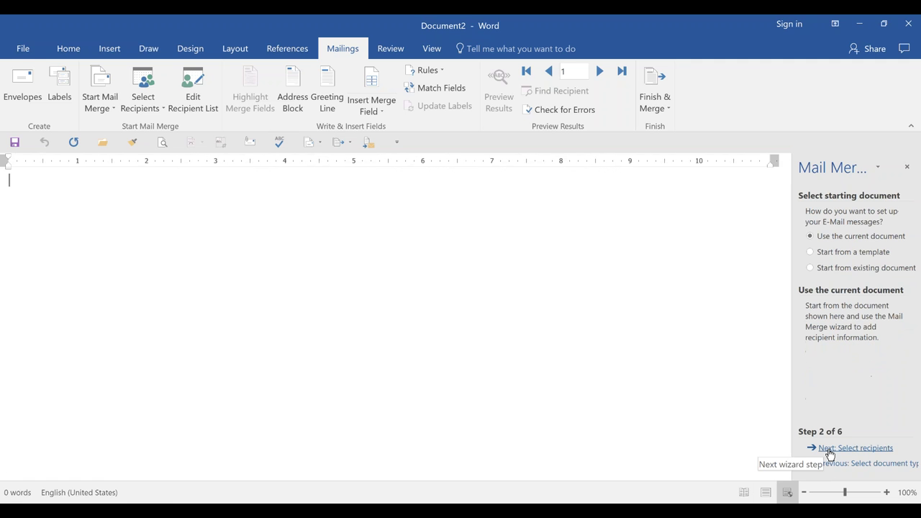
{"action": "left_click", "coordinate": [827, 449]}
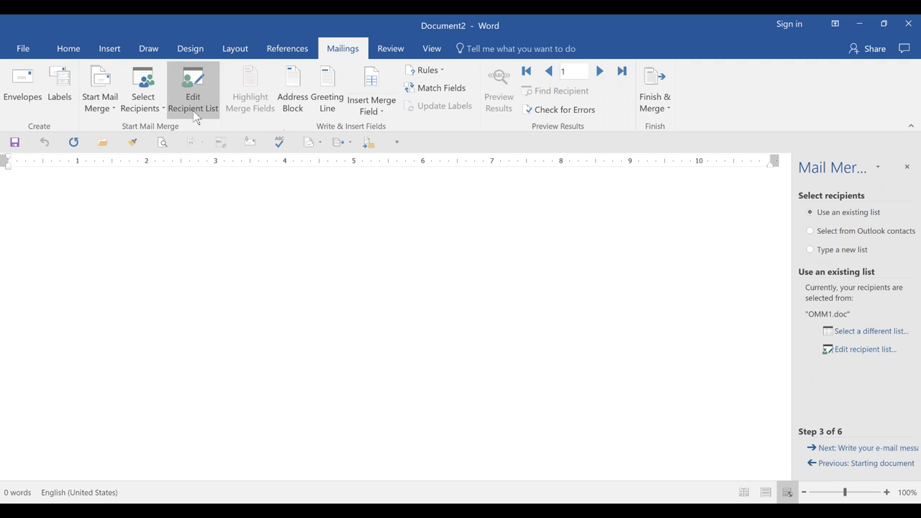
Open and enlarge the merge recipient list, try including only three recipients, and reselect all of them
{"action": "left_click", "coordinate": [193, 107]}
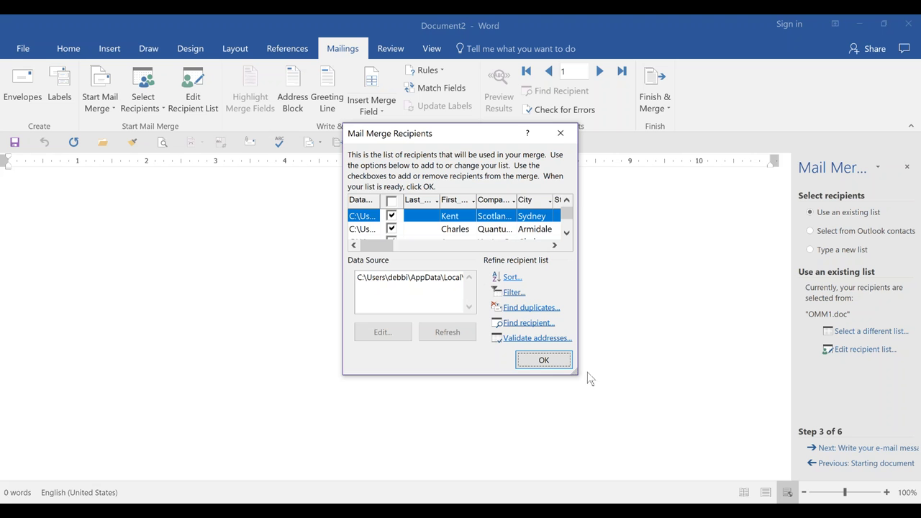
{"action": "left_click_drag", "start_coordinate": [600, 393], "coordinate": [807, 499]}
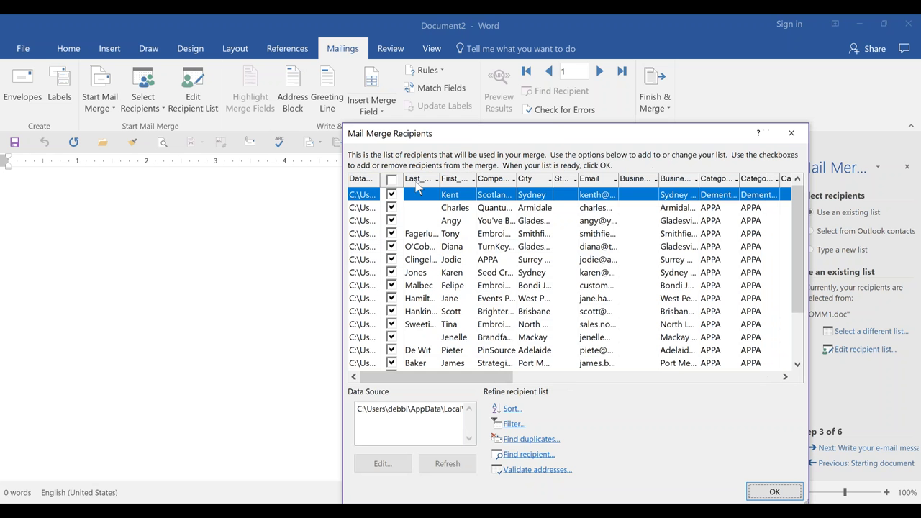
{"action": "left_click", "coordinate": [390, 179]}
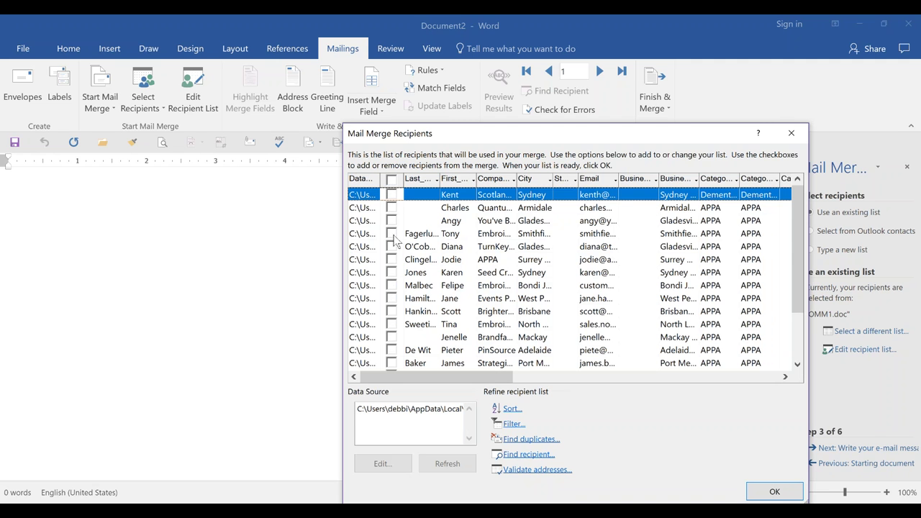
{"action": "left_click", "coordinate": [390, 233]}
{"action": "left_click", "coordinate": [391, 259]}
{"action": "left_click", "coordinate": [391, 284]}
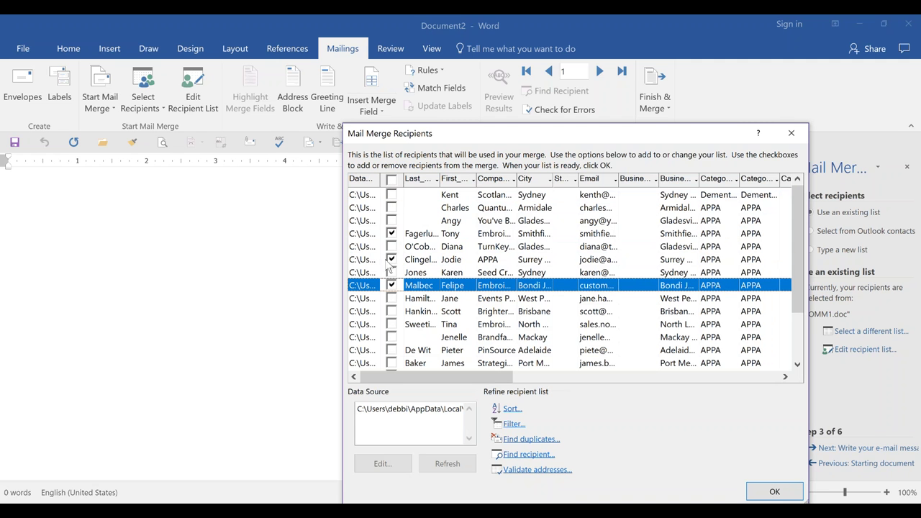
{"action": "left_click", "coordinate": [390, 180]}
{"action": "left_click", "coordinate": [775, 494]}
Write the message line "«First_Name», thank you and «Company» for answering the survey" using merge fields for the first name and company
{"action": "left_click", "coordinate": [368, 105]}
{"action": "left_click", "coordinate": [383, 319]}
{"action": "type", "text": ", "}
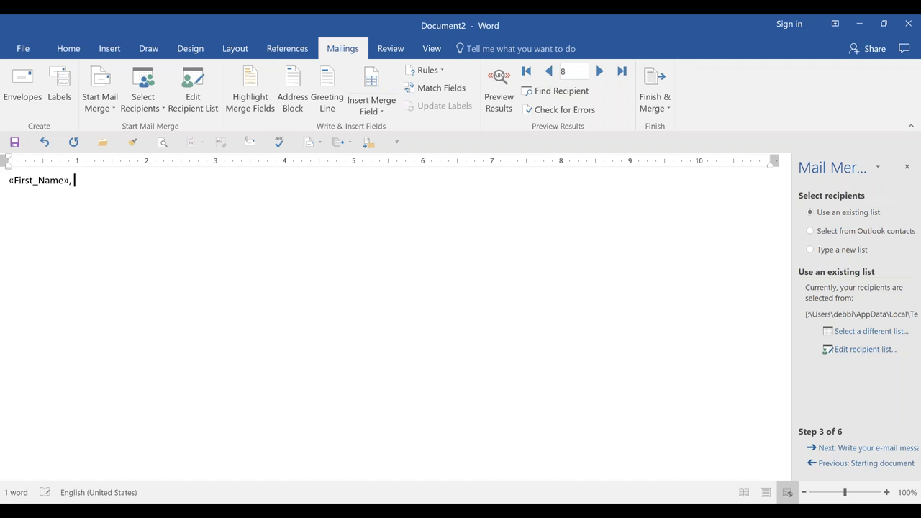
{"action": "type", "text": "thank you and"}
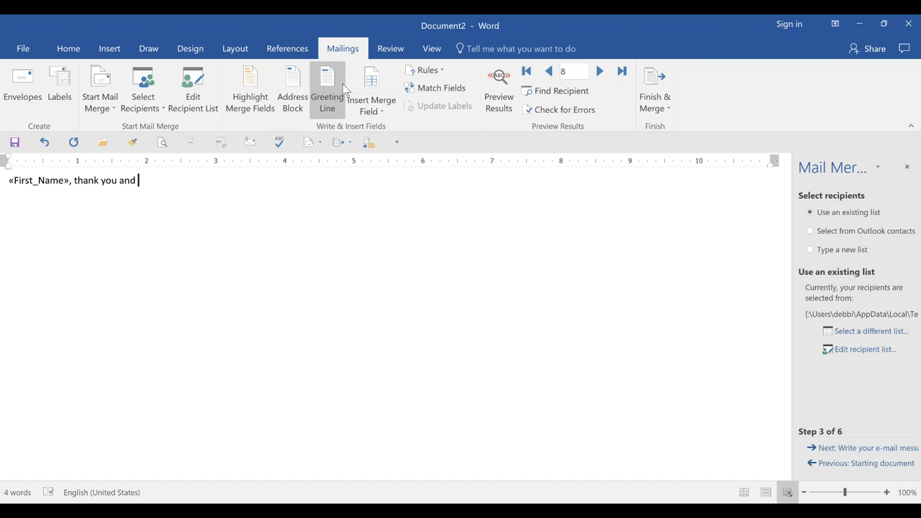
{"action": "left_click", "coordinate": [373, 108]}
{"action": "left_click", "coordinate": [382, 236]}
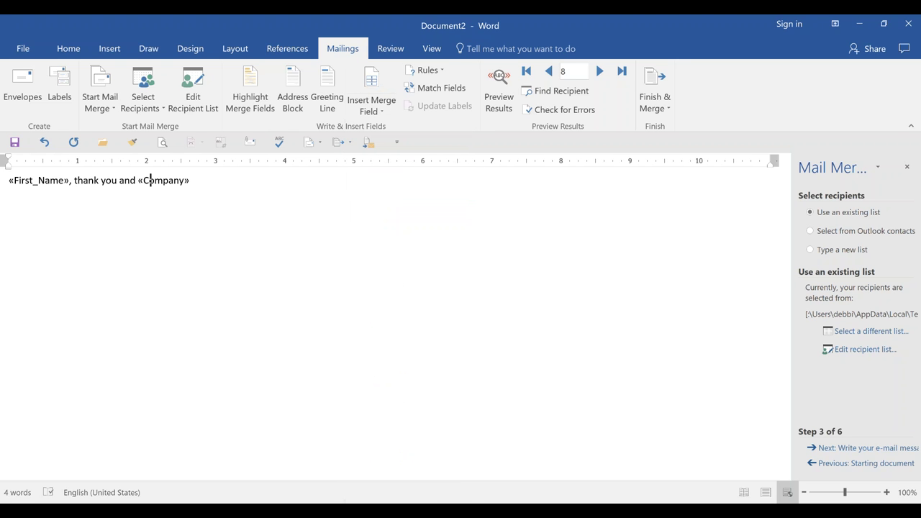
{"action": "type", "text": "for answering the survey"}
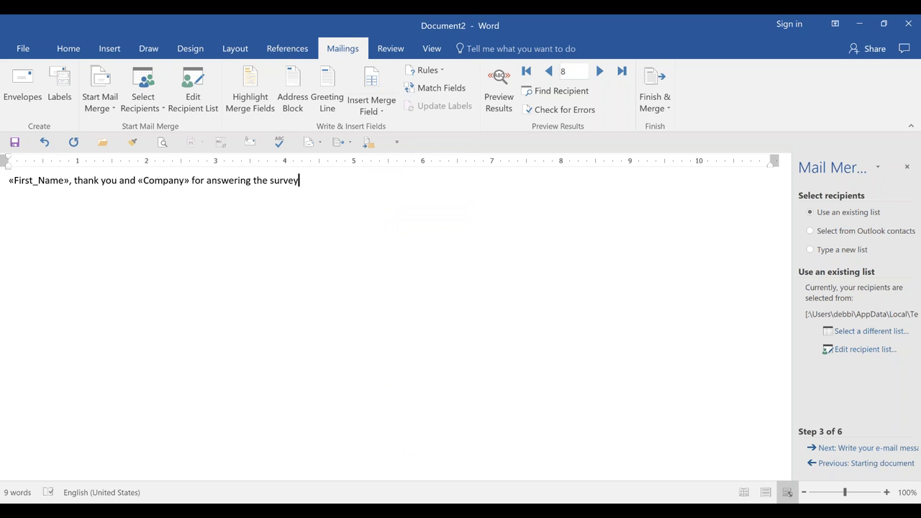
Insert the saved Signature quick part below the message line and advance the wizard to the e-mail writing stage
{"action": "key", "text": "Return"}
{"action": "left_click", "coordinate": [109, 49]}
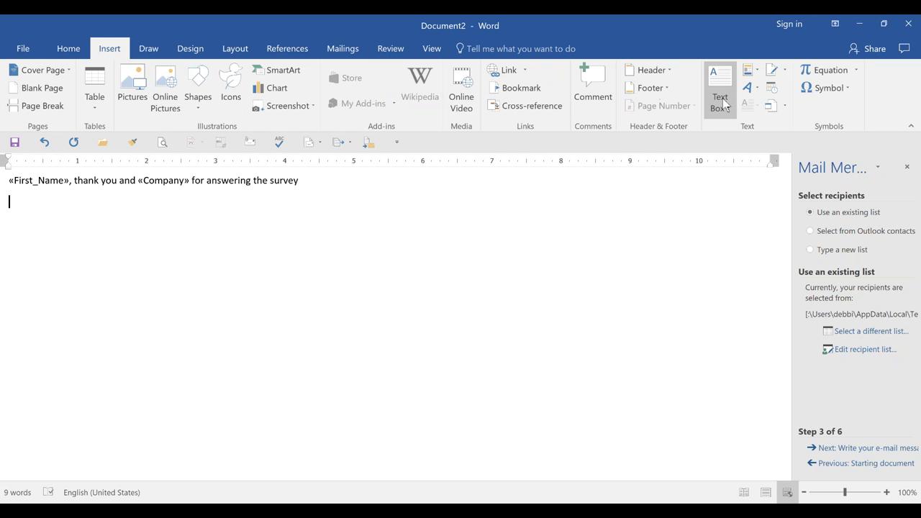
{"action": "left_click", "coordinate": [748, 69]}
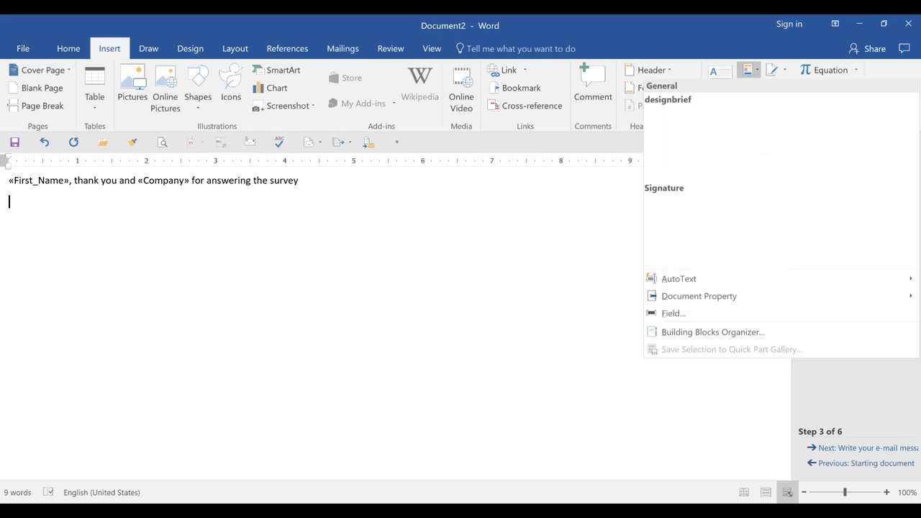
{"action": "left_click", "coordinate": [720, 230]}
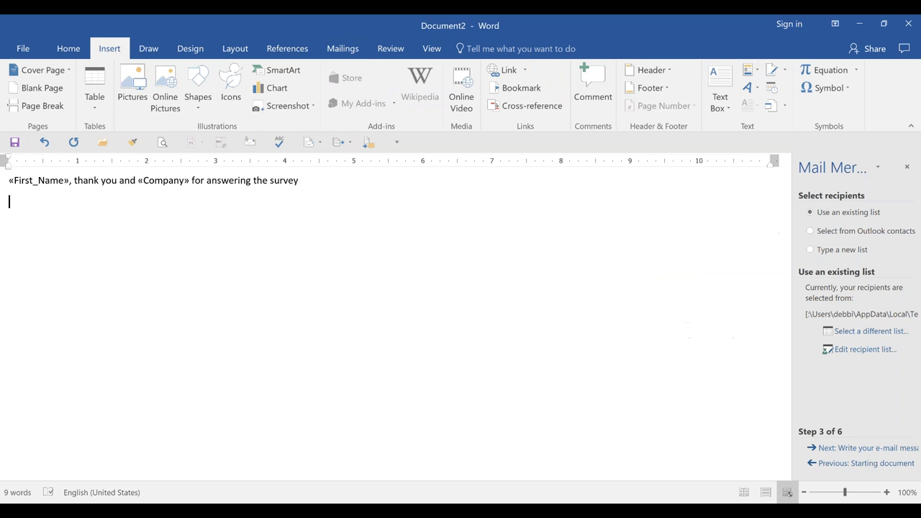
{"action": "left_click", "coordinate": [342, 48]}
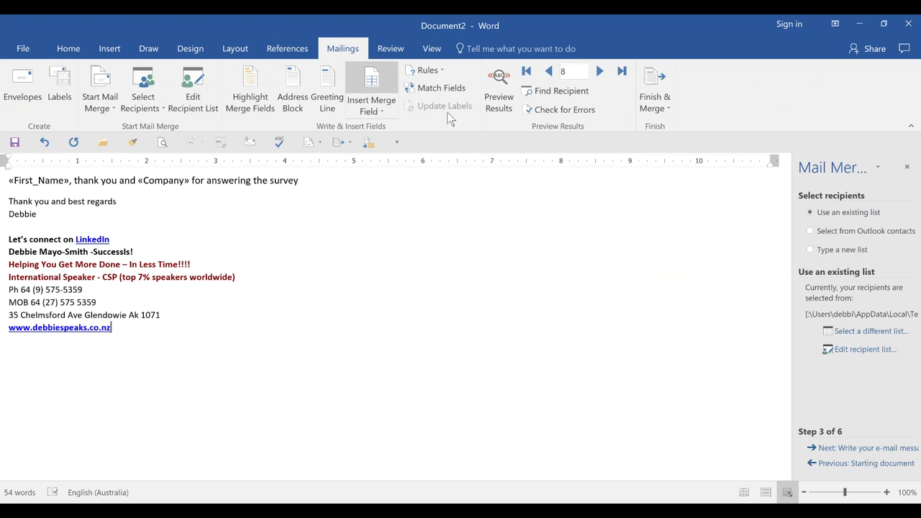
{"action": "left_click", "coordinate": [846, 451]}
Preview the merged message for several consecutive recipients to check the personalised first name and company
{"action": "left_click", "coordinate": [507, 103]}
{"action": "left_click", "coordinate": [603, 71]}
{"action": "left_click", "coordinate": [603, 70]}
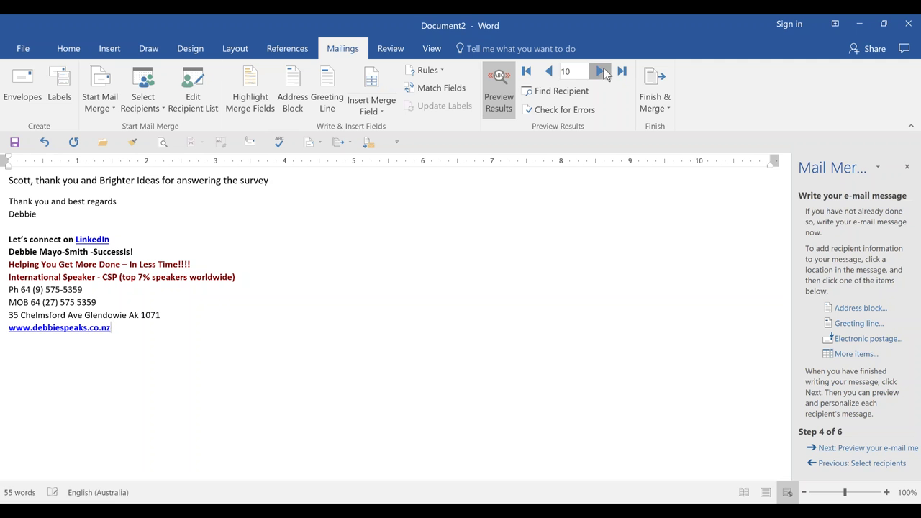
{"action": "left_click", "coordinate": [601, 72]}
{"action": "left_click", "coordinate": [601, 71]}
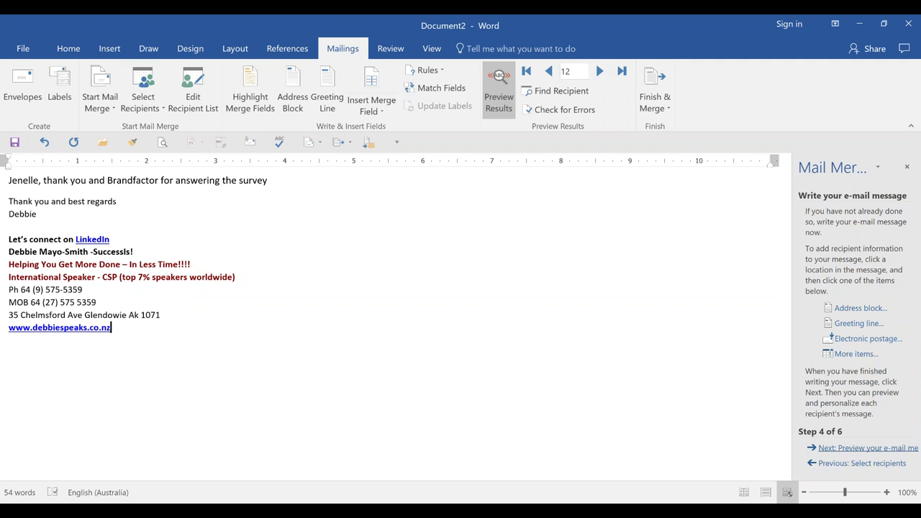
Advance the wizard to its final stage and merge the messages to electronic mail for sending
{"action": "left_click", "coordinate": [842, 449]}
{"action": "left_click", "coordinate": [843, 448]}
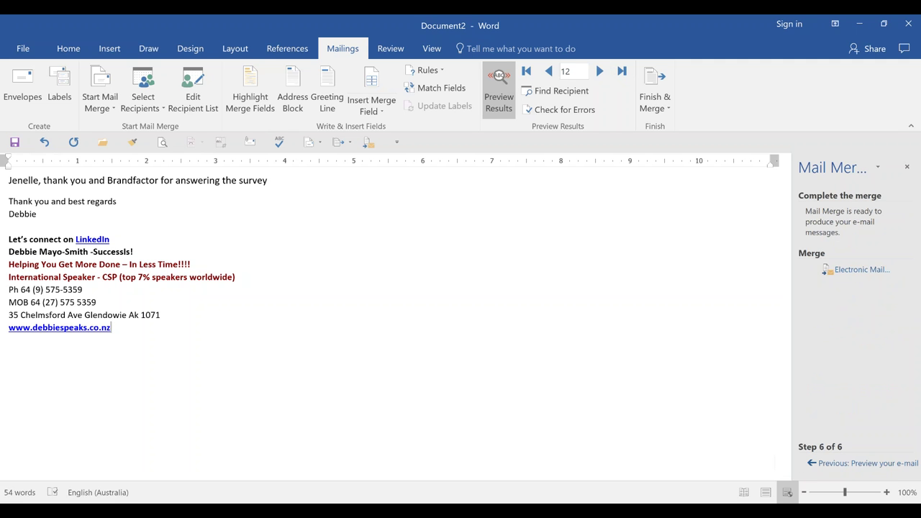
{"action": "left_click", "coordinate": [838, 270]}
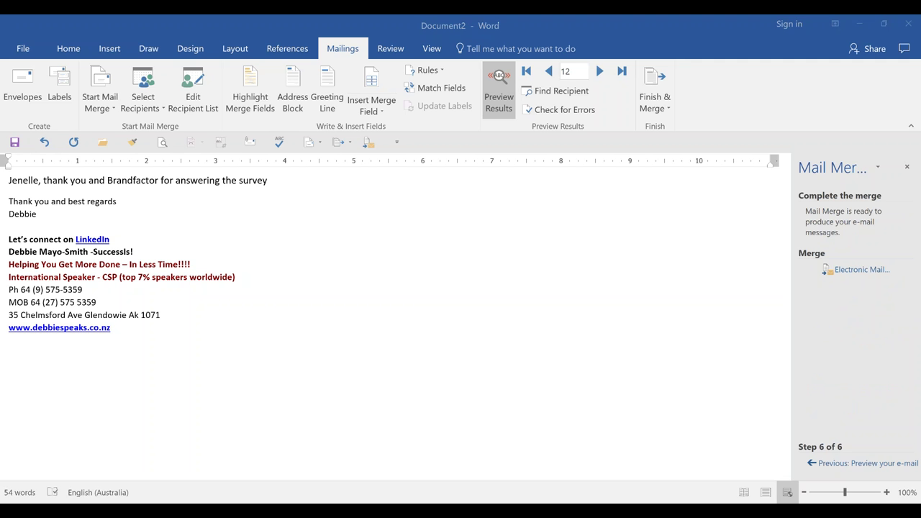
{"action": "left_click", "coordinate": [630, 454]}
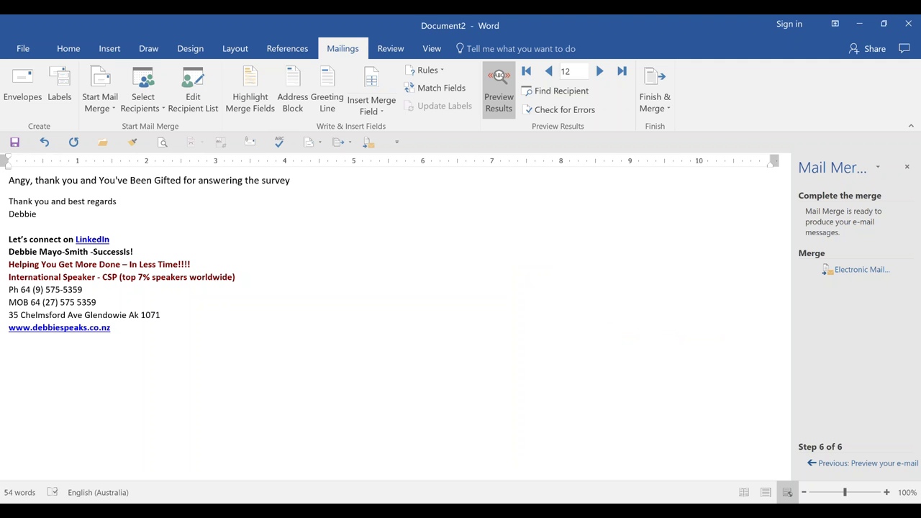
Switch to Outlook, check several of the merged thank-you messages in Sent Items, and return to the Inbox
{"action": "mouse_move", "coordinate": [501, 477]}
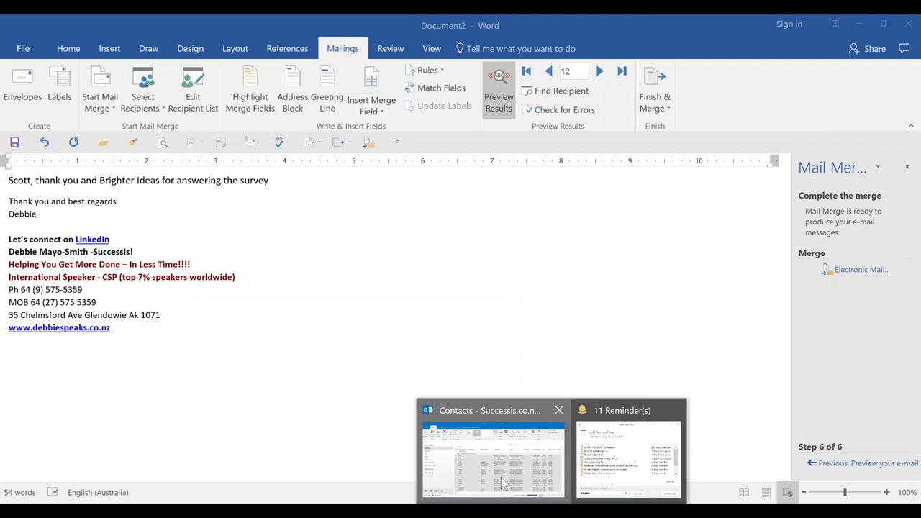
{"action": "left_click", "coordinate": [501, 476]}
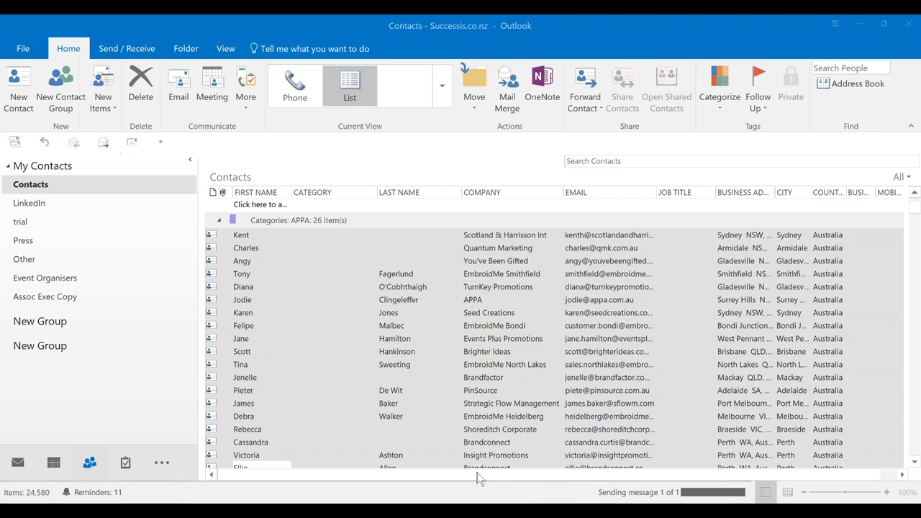
{"action": "left_click", "coordinate": [18, 463]}
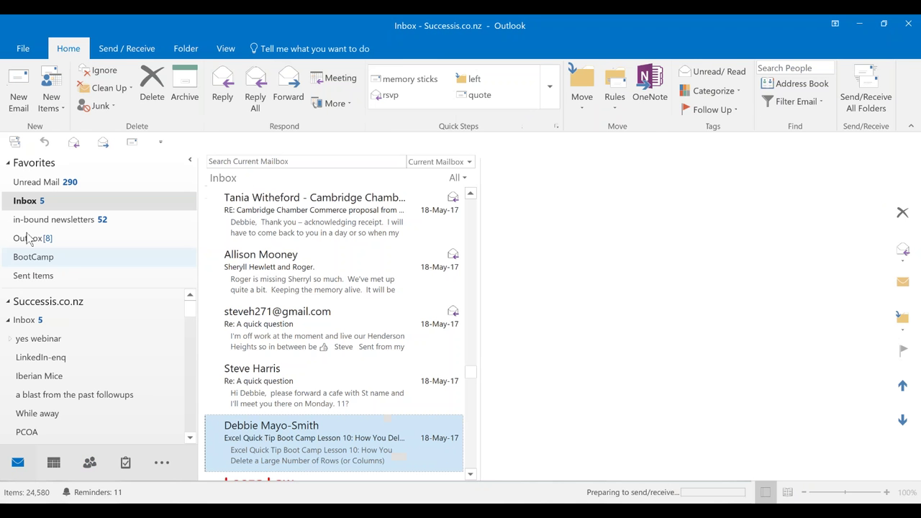
{"action": "left_click", "coordinate": [29, 281]}
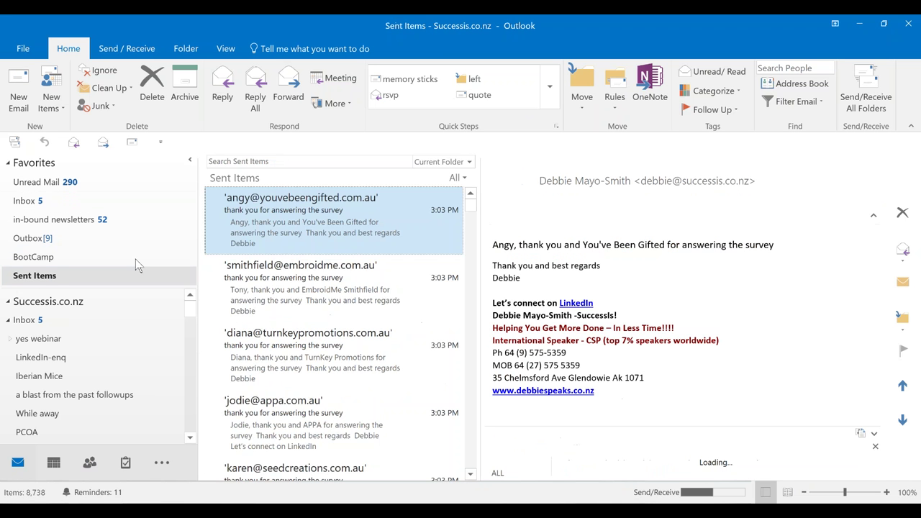
{"action": "left_click", "coordinate": [285, 224]}
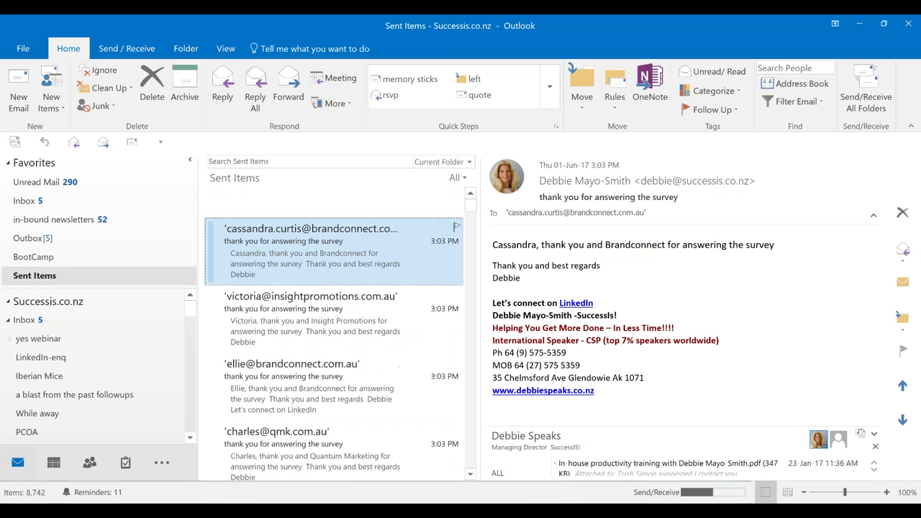
{"action": "left_click", "coordinate": [309, 288]}
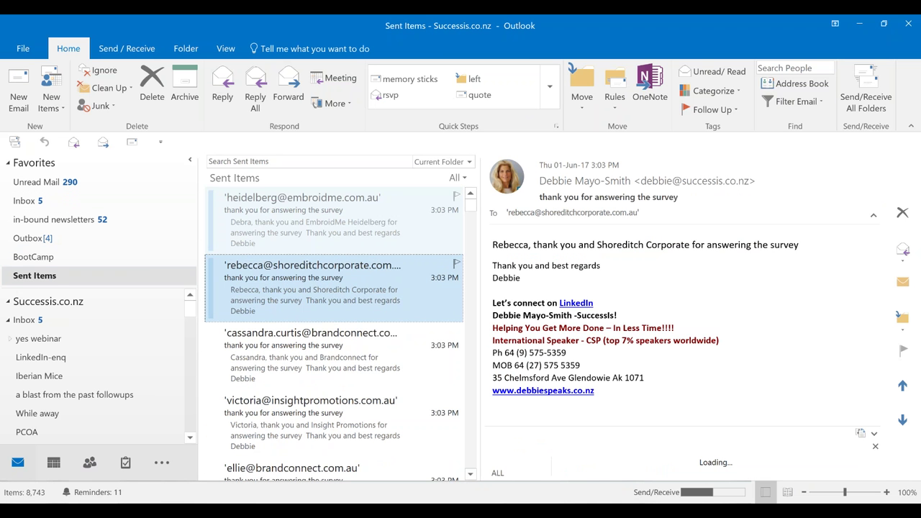
{"action": "left_click", "coordinate": [334, 295]}
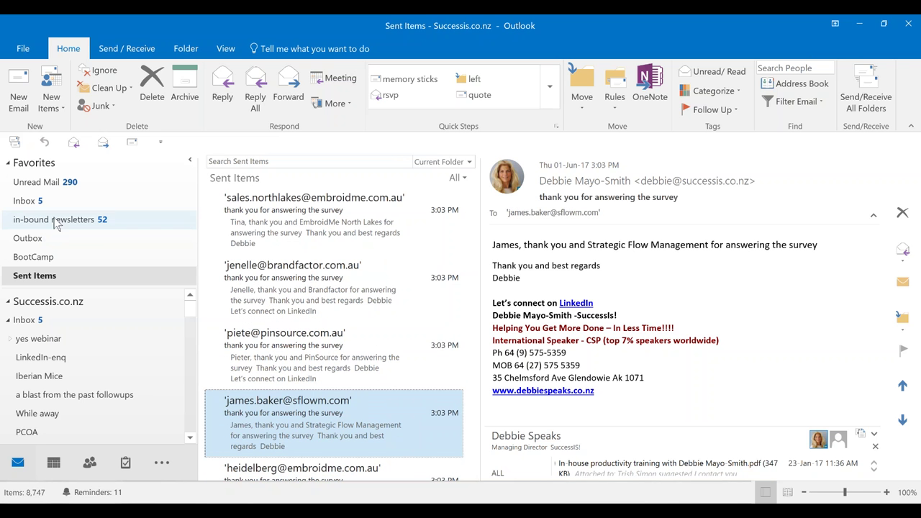
{"action": "key", "text": "ctrl+shift+i"}
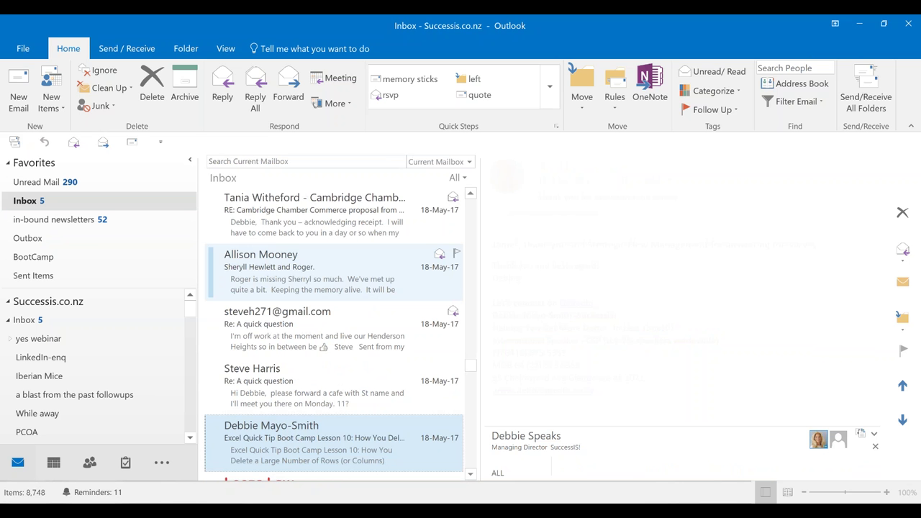
{"action": "key", "text": "alt+Tab"}
{"action": "key", "text": "alt+Tab"}
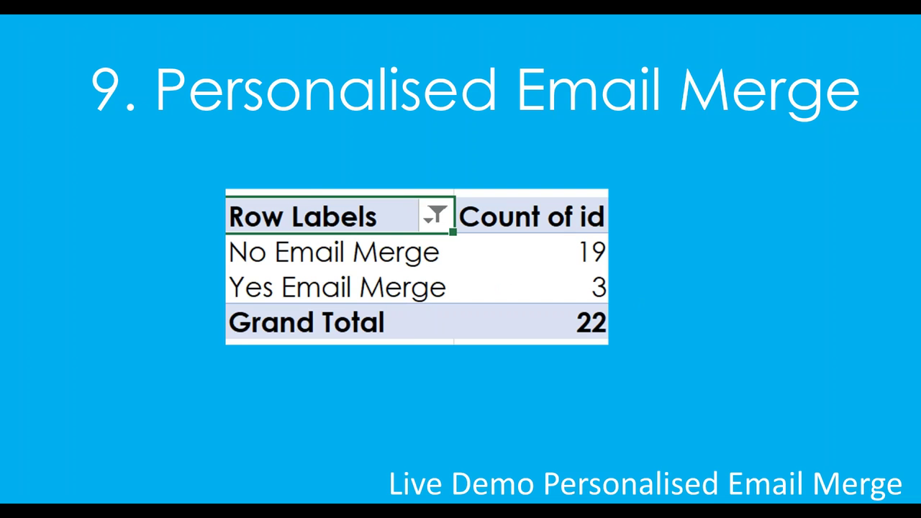
{"action": "key", "text": "Right"}
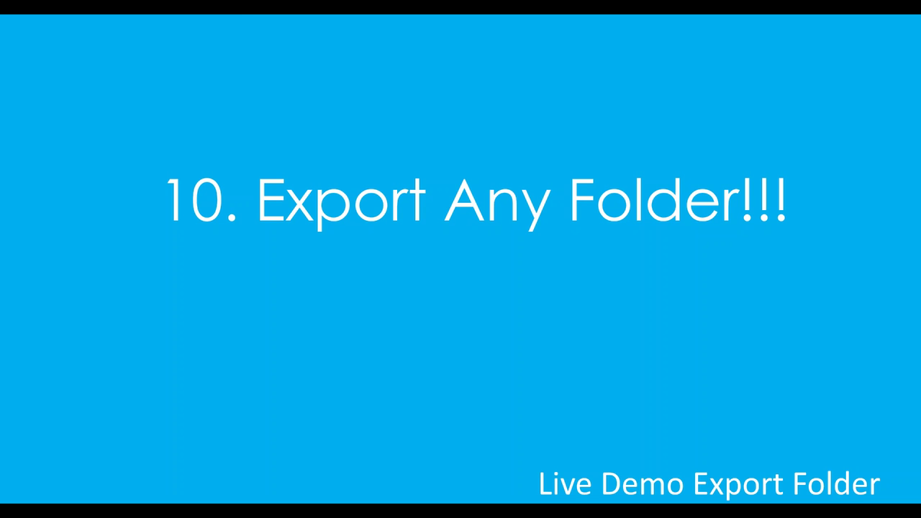
Switch to Outlook and open the "No webinar" subfolder inside the "yes webinar" folder
{"action": "key", "text": "alt+Tab"}
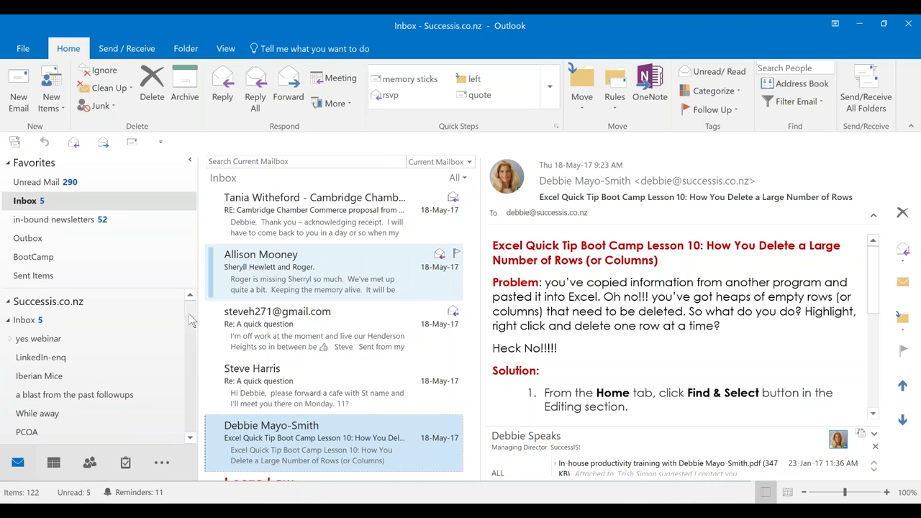
{"action": "mouse_move", "coordinate": [190, 312]}
{"action": "left_mouse_down"}
{"action": "mouse_move", "coordinate": [192, 335]}
{"action": "mouse_move", "coordinate": [193, 312]}
{"action": "left_mouse_up"}
{"action": "left_click", "coordinate": [10, 338]}
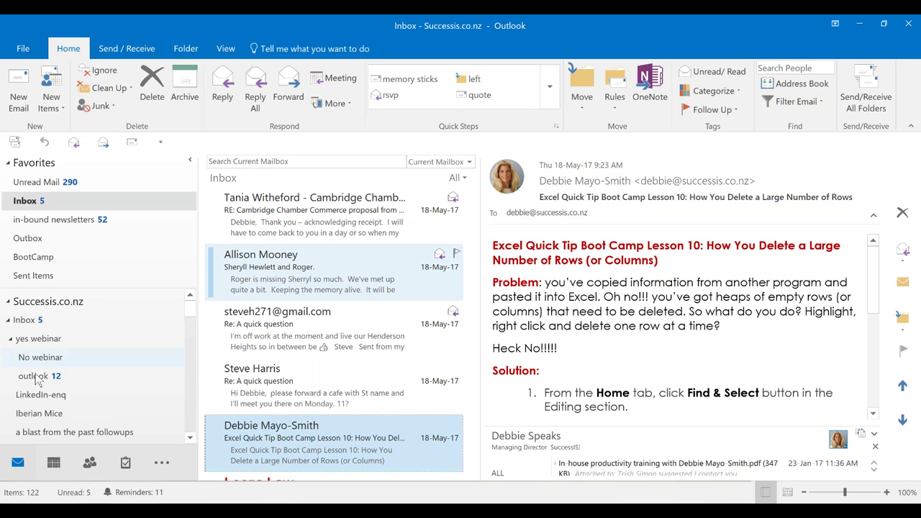
{"action": "left_click", "coordinate": [42, 364]}
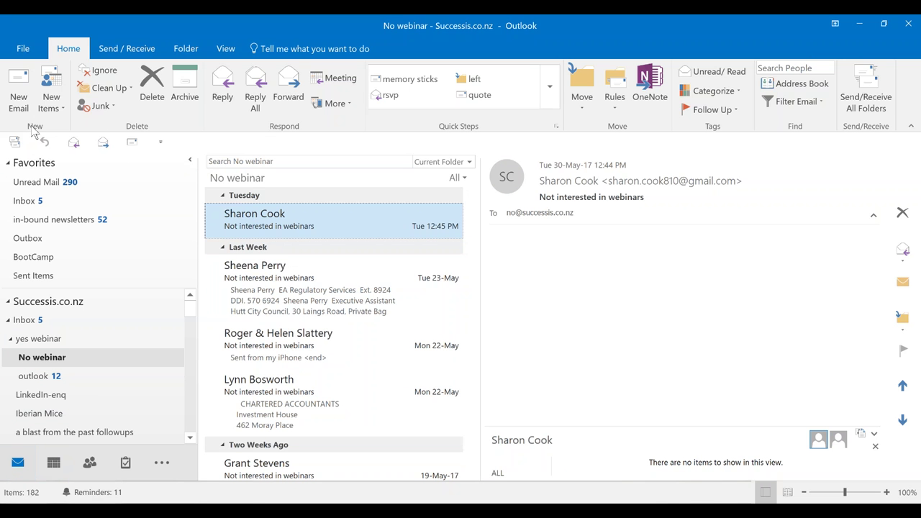
Open the Import and Export Wizard from Outlook's advanced options
{"action": "left_click", "coordinate": [22, 49]}
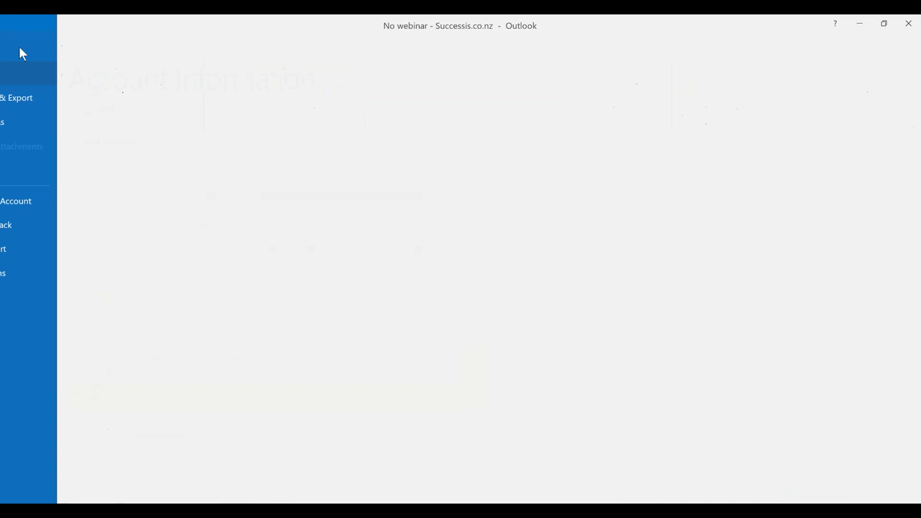
{"action": "left_click", "coordinate": [27, 277]}
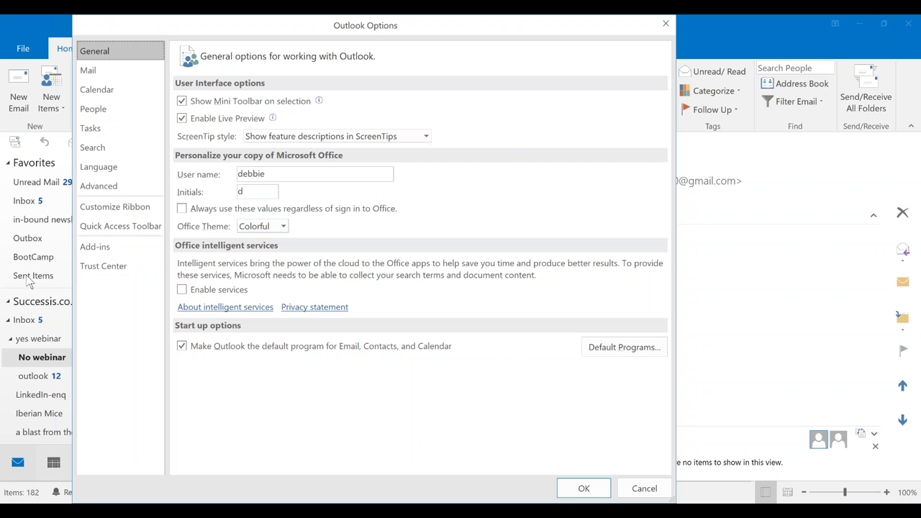
{"action": "left_click", "coordinate": [98, 186]}
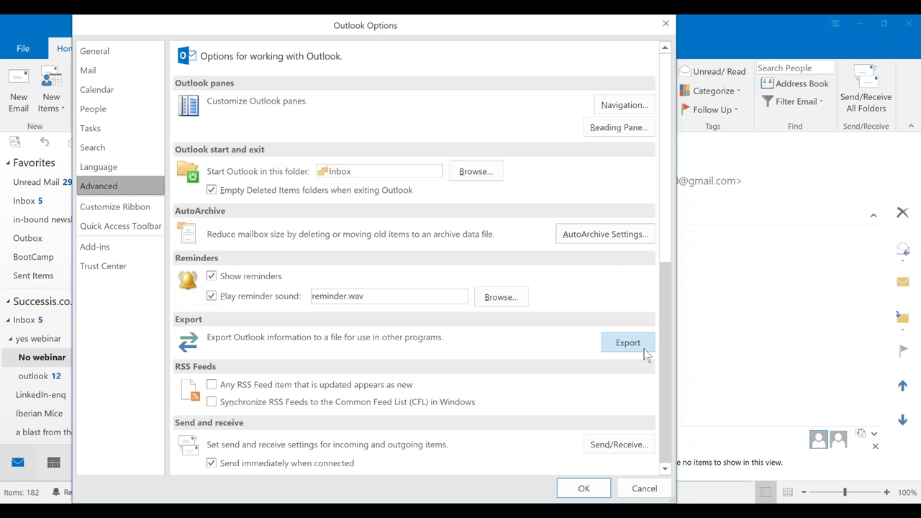
{"action": "left_click", "coordinate": [645, 350]}
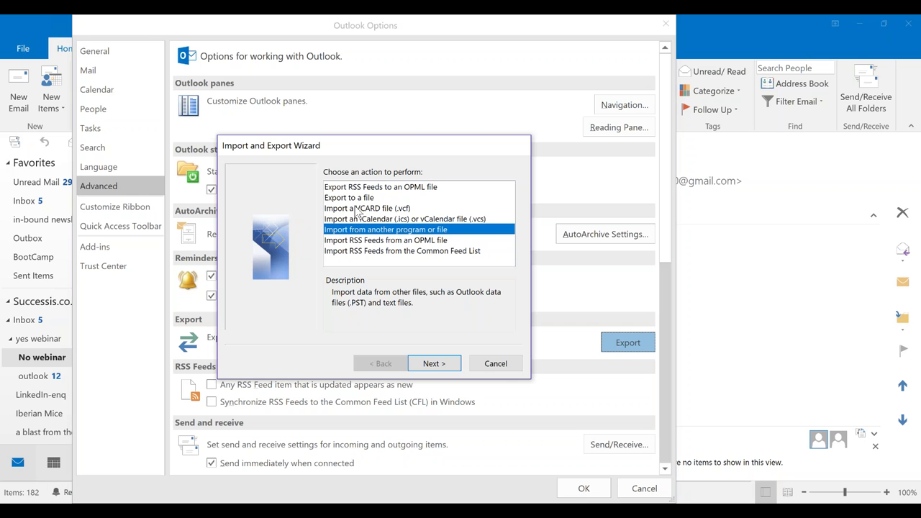
Set up an export to a Comma Separated Values file from the "No webinar" folder
{"action": "left_click", "coordinate": [342, 198]}
{"action": "left_click", "coordinate": [433, 364]}
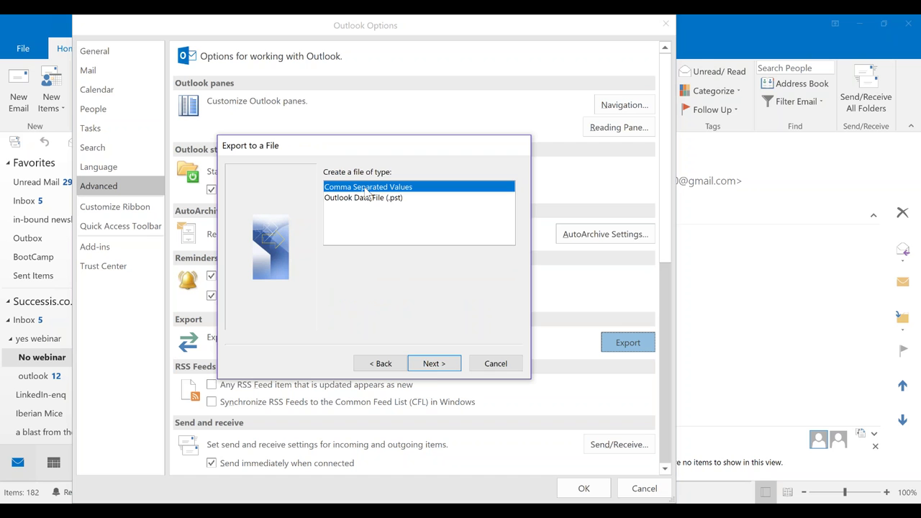
{"action": "left_click", "coordinate": [431, 367]}
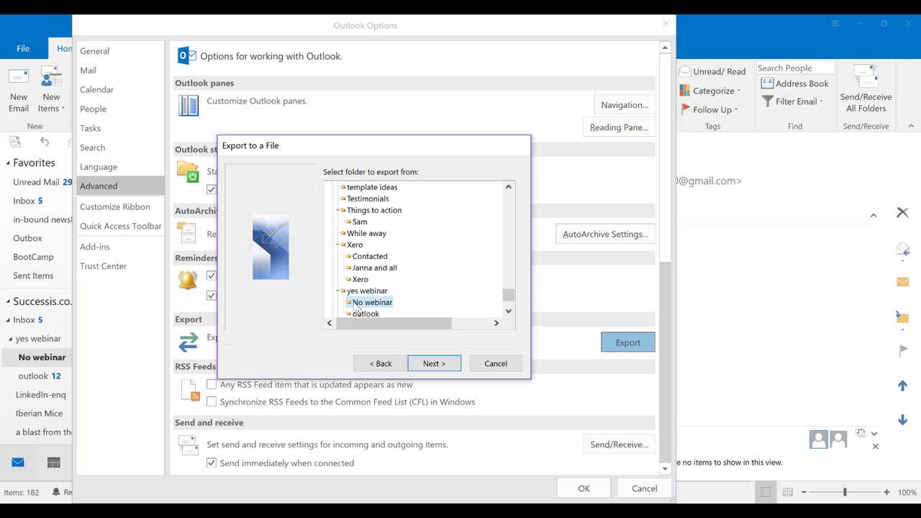
{"action": "left_click", "coordinate": [431, 365]}
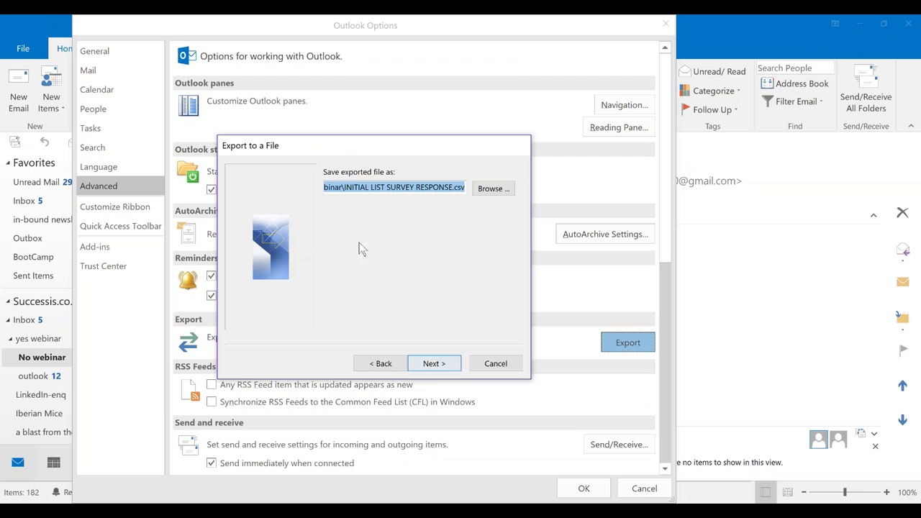
Set the export destination to a file named "testing" in the Temp folder and proceed to the export summary
{"action": "left_click", "coordinate": [486, 189]}
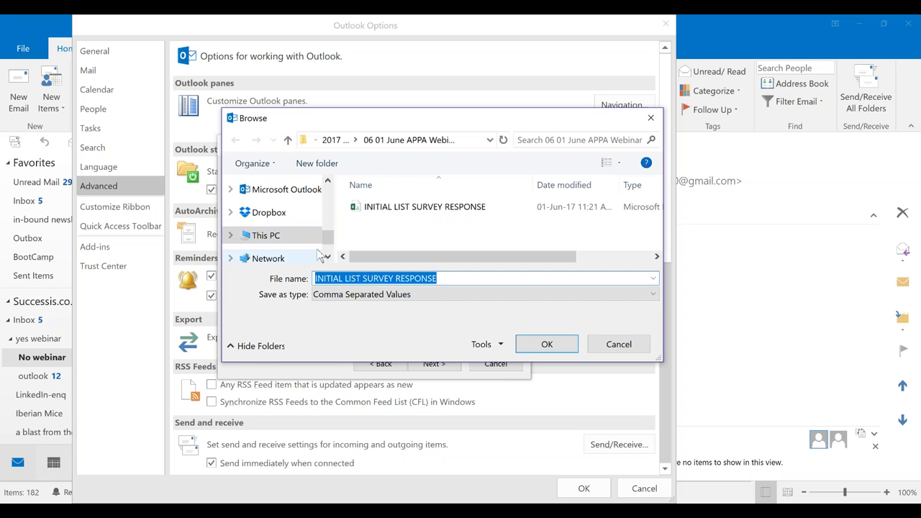
{"action": "left_click_drag", "start_coordinate": [329, 232], "coordinate": [327, 190]}
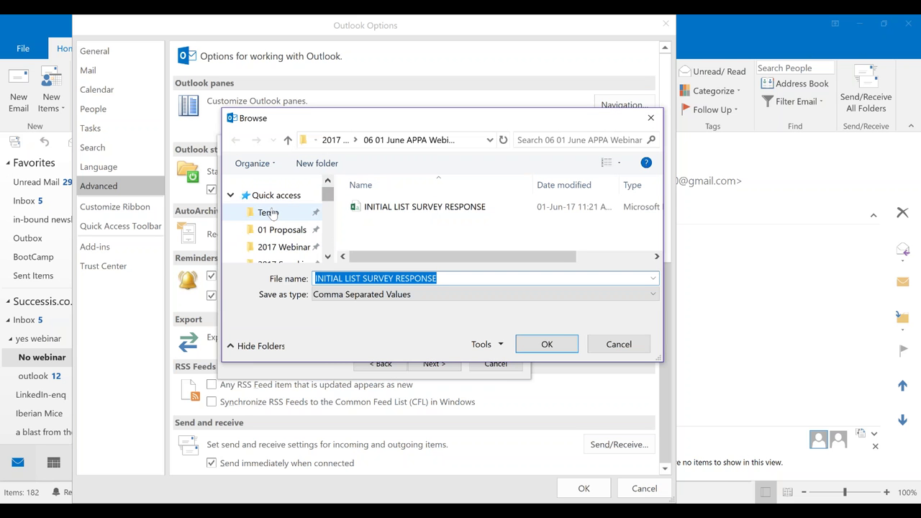
{"action": "left_click", "coordinate": [269, 212]}
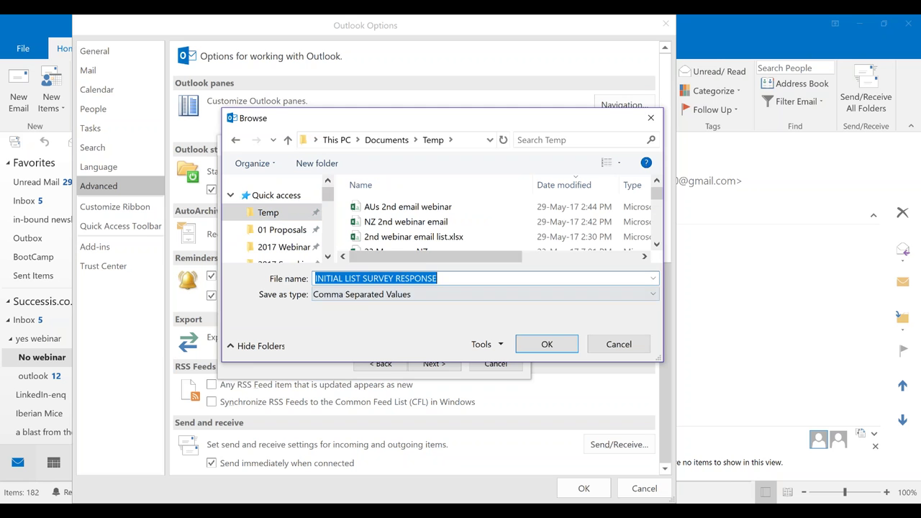
{"action": "type", "text": "test"}
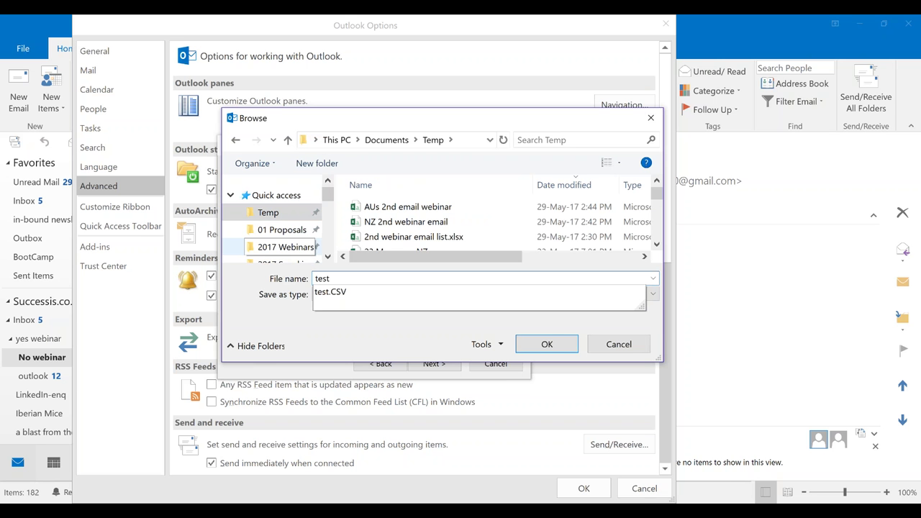
{"action": "type", "text": "ing"}
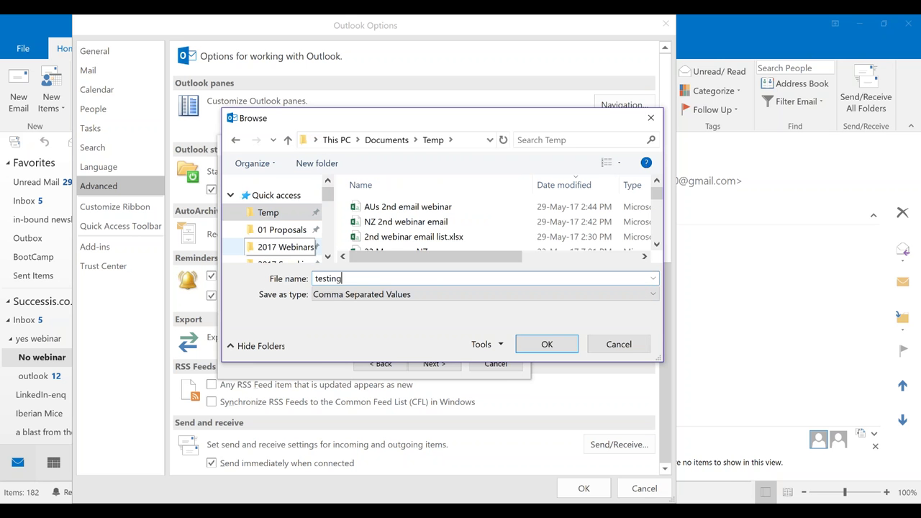
{"action": "key", "text": "Return"}
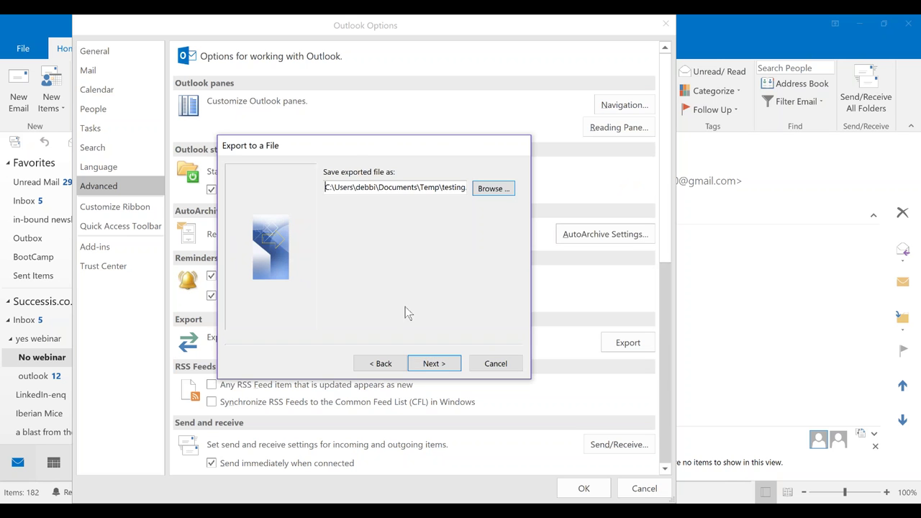
{"action": "left_click", "coordinate": [425, 363]}
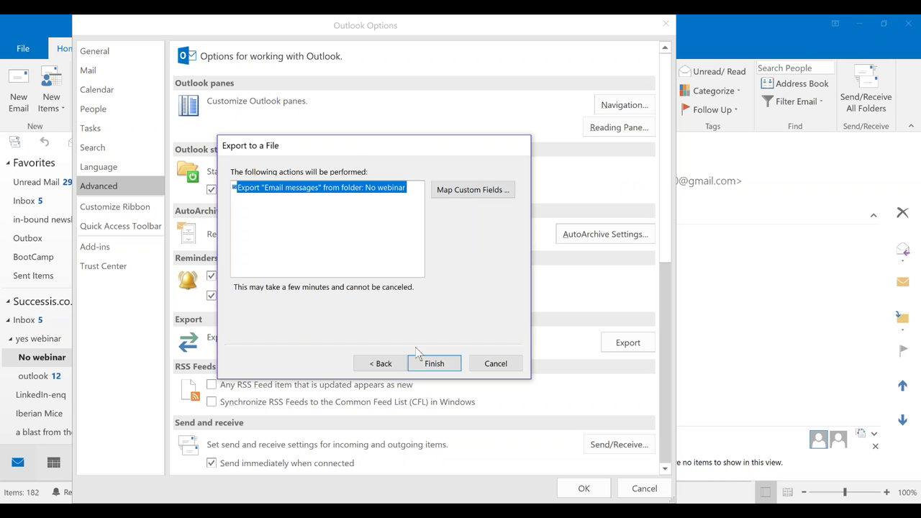
Examine the custom field mapping for the export, cancel the export, and close the Outlook options
{"action": "left_click", "coordinate": [468, 195]}
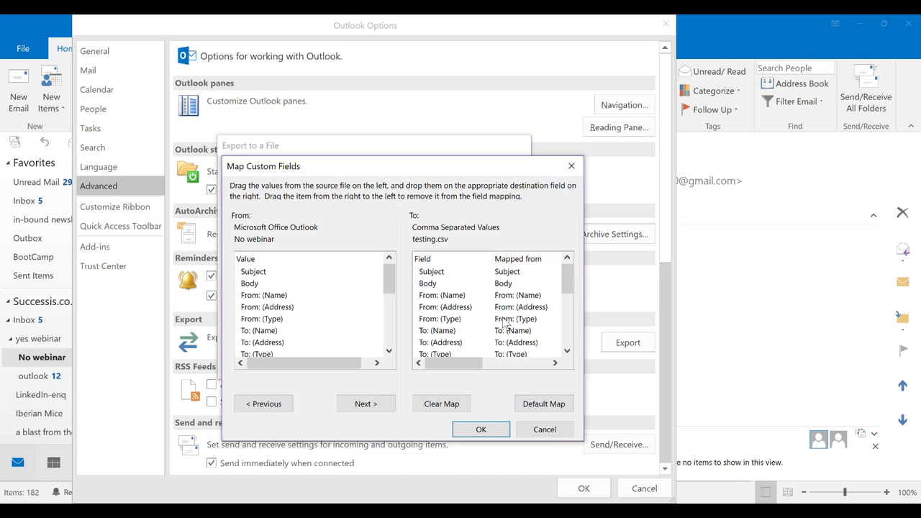
{"action": "left_click", "coordinate": [544, 430]}
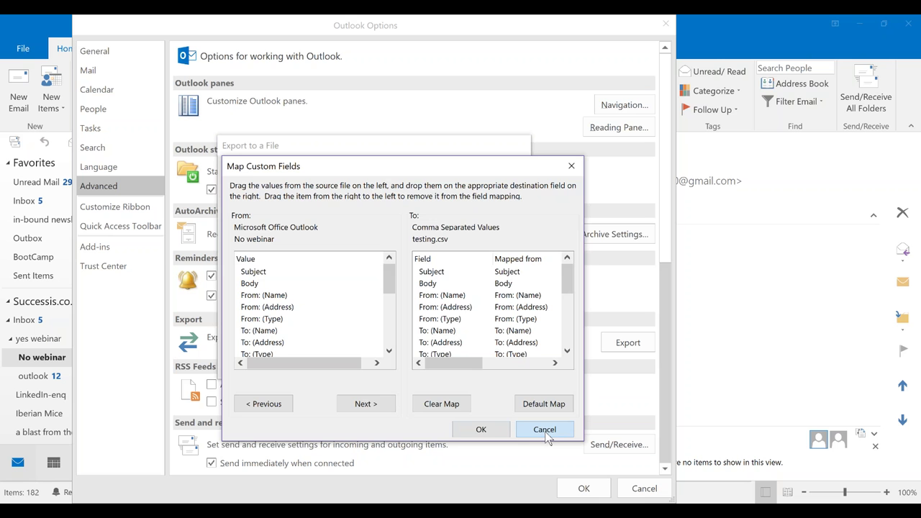
{"action": "left_click", "coordinate": [493, 366]}
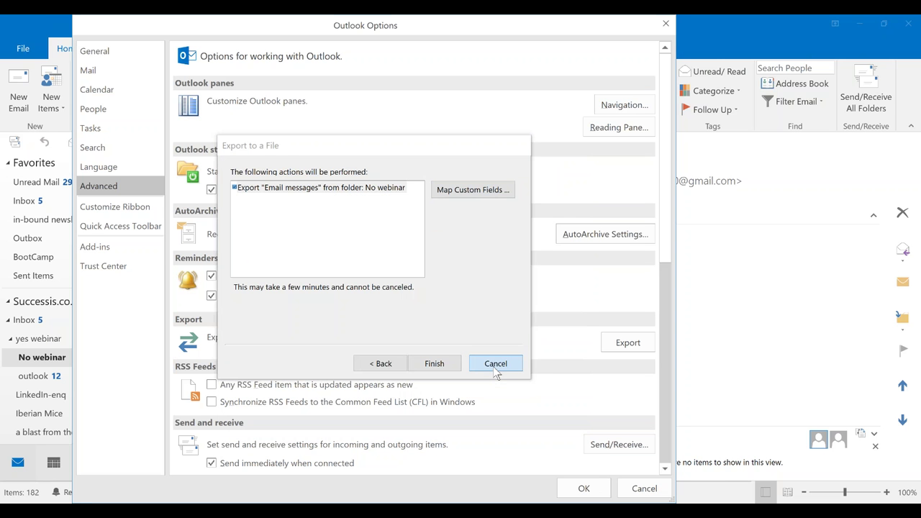
{"action": "left_click", "coordinate": [584, 489]}
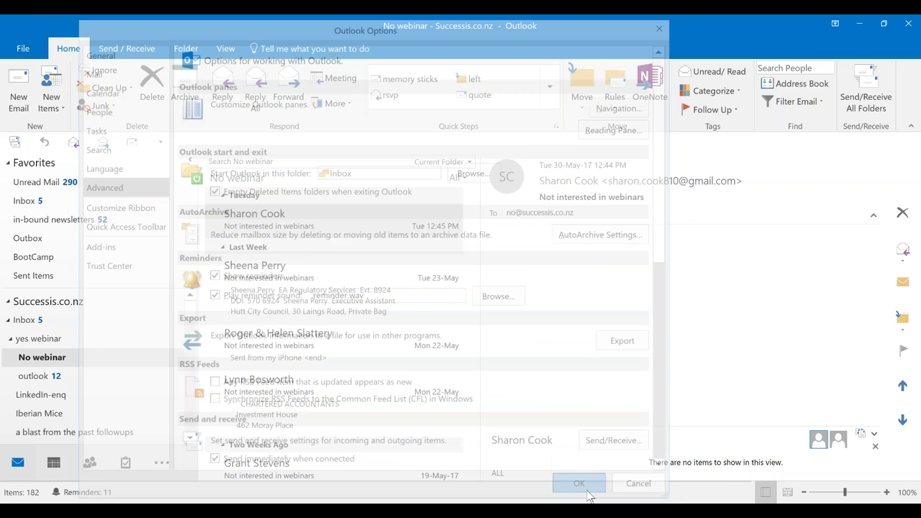
Export the "No webinar" folder from Outlook's advanced options as Comma Separated Values to testing.csv in the Temp folder
{"action": "left_click", "coordinate": [23, 49]}
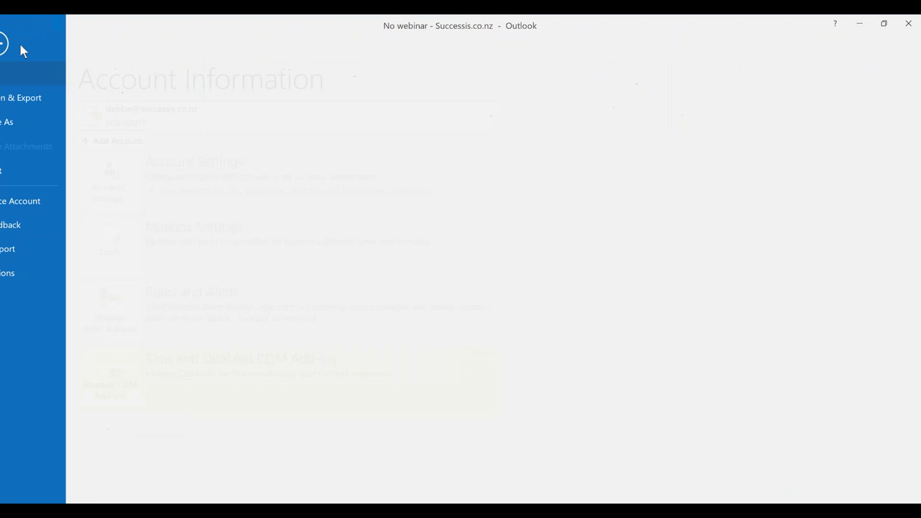
{"action": "left_click", "coordinate": [21, 274]}
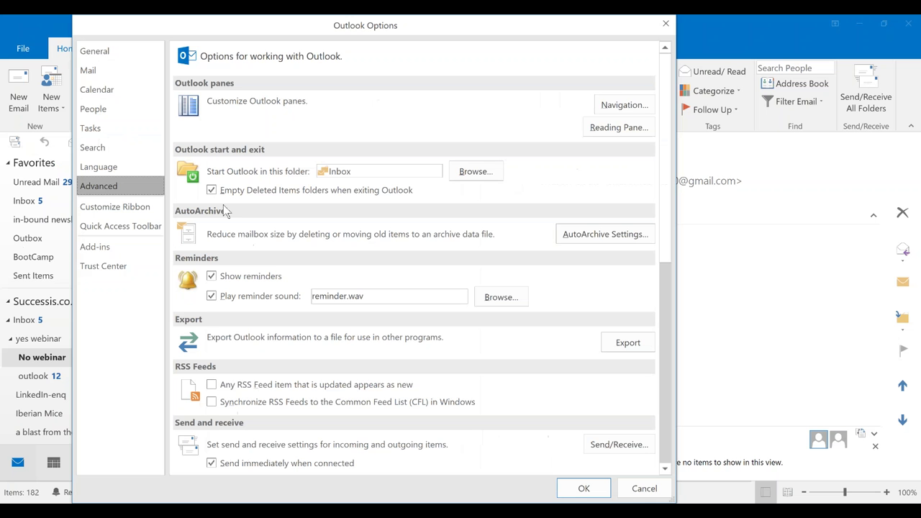
{"action": "left_click", "coordinate": [617, 345]}
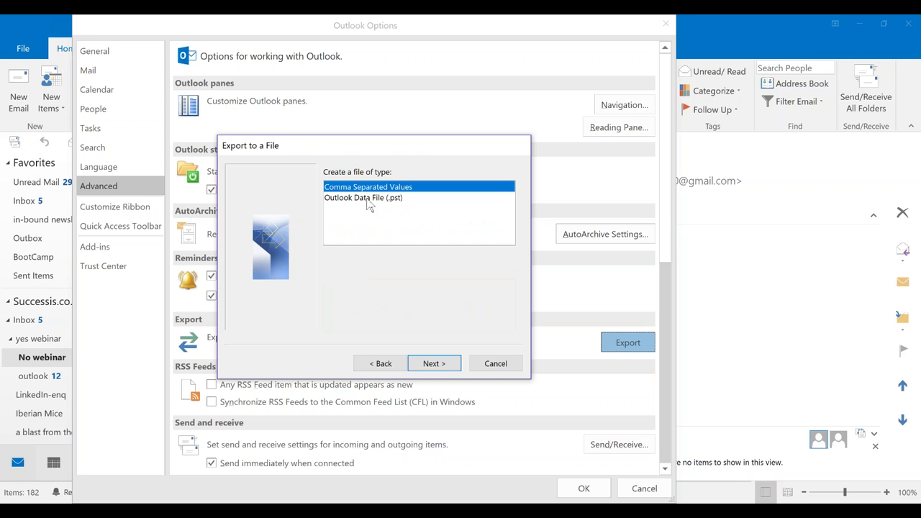
{"action": "left_click", "coordinate": [433, 363]}
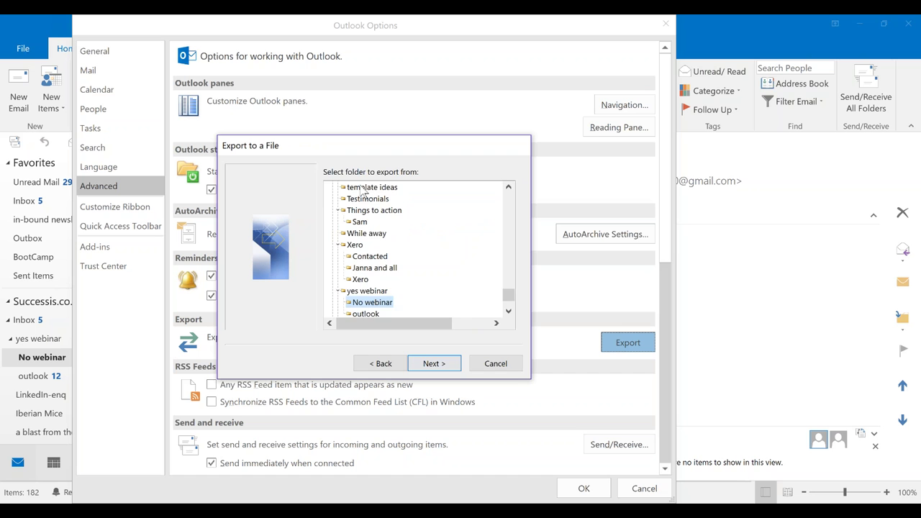
{"action": "left_click", "coordinate": [433, 364]}
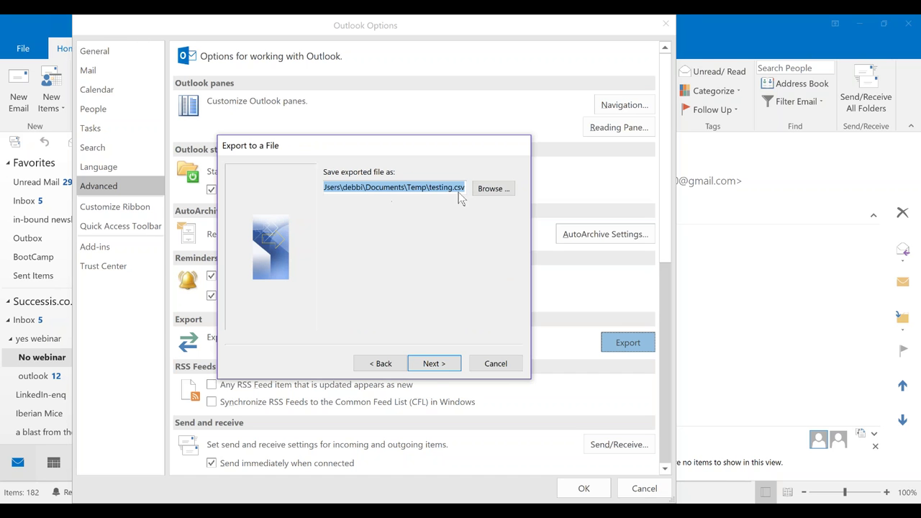
{"action": "left_click", "coordinate": [434, 364]}
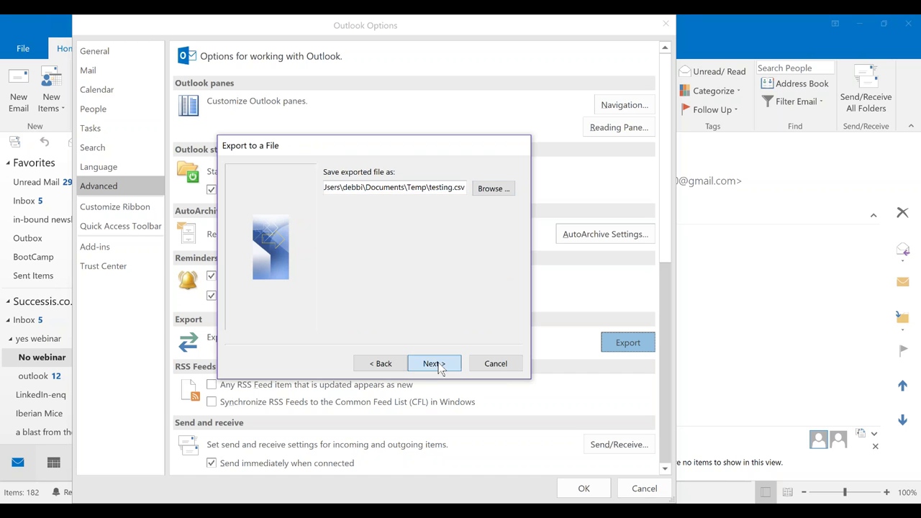
{"action": "left_click", "coordinate": [436, 363]}
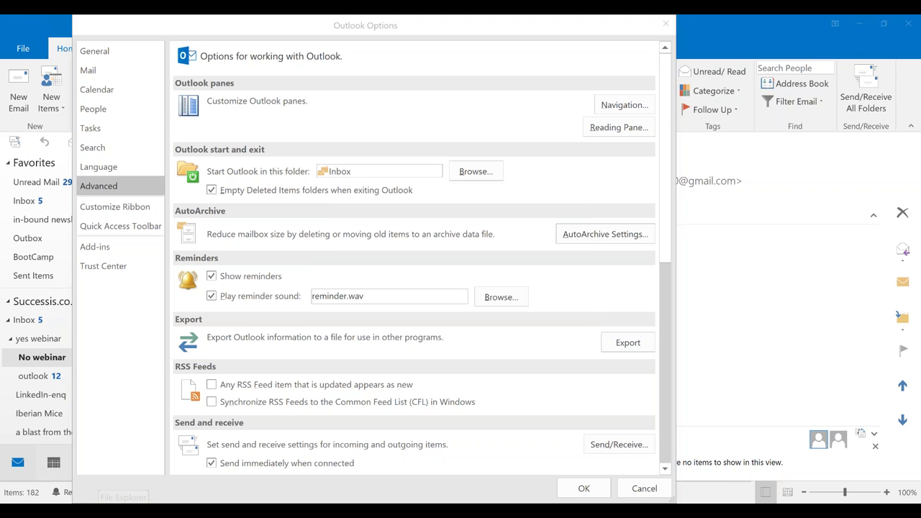
Switch to File Explorer, open the exported testing file from the Temp folder in Excel, and widen the Body column
{"action": "key", "text": "super+e"}
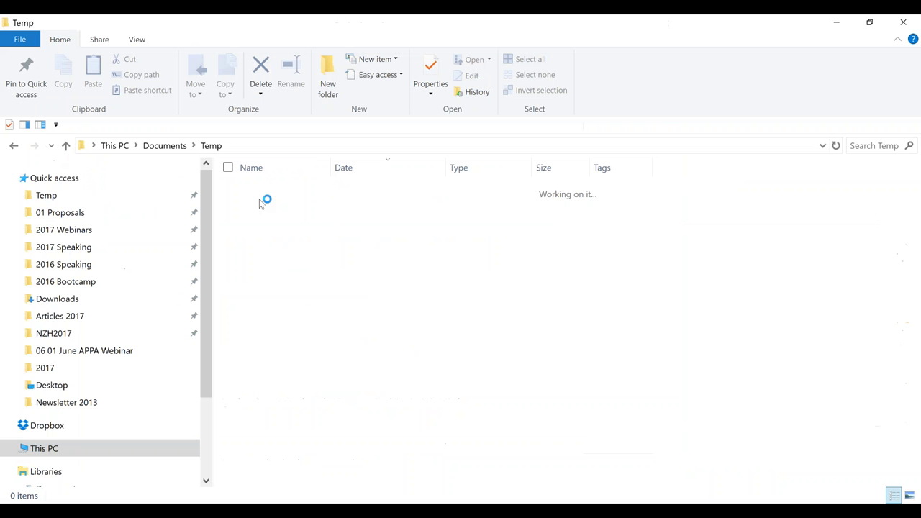
{"action": "double_click", "coordinate": [268, 220]}
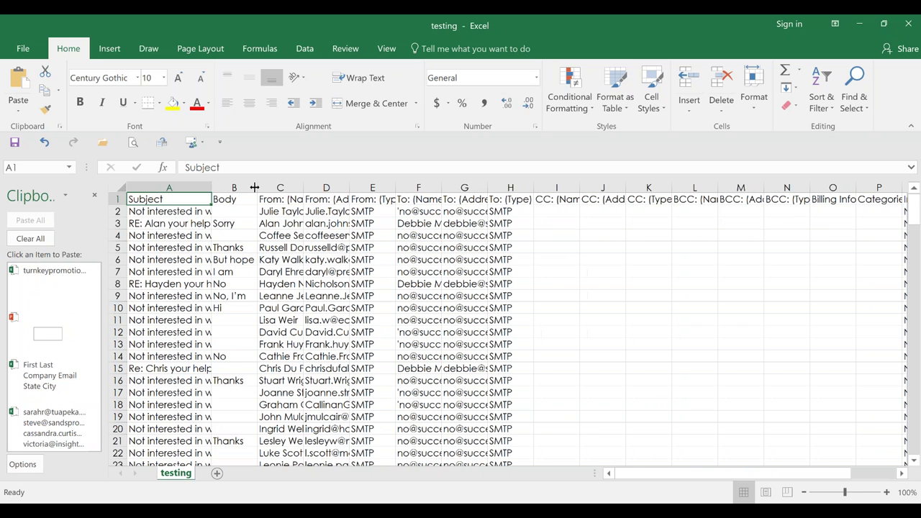
{"action": "left_click_drag", "start_coordinate": [254, 187], "coordinate": [295, 187]}
Edit the Body text in cell B5 to begin with "Thanks for asking" and widen the From: (Name) column
{"action": "left_click", "coordinate": [252, 248]}
{"action": "key", "text": "BackSpace"}
{"action": "type", "text": "Thanks for asking"}
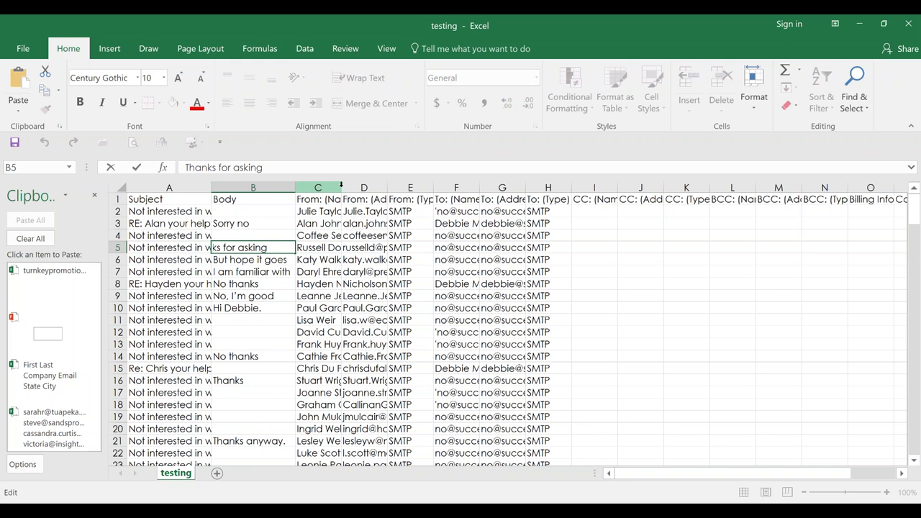
{"action": "left_click", "coordinate": [339, 187]}
{"action": "left_click_drag", "start_coordinate": [341, 187], "coordinate": [429, 185]}
Set the row height of the whole sheet to 20
{"action": "left_click", "coordinate": [115, 186]}
{"action": "right_click", "coordinate": [123, 255]}
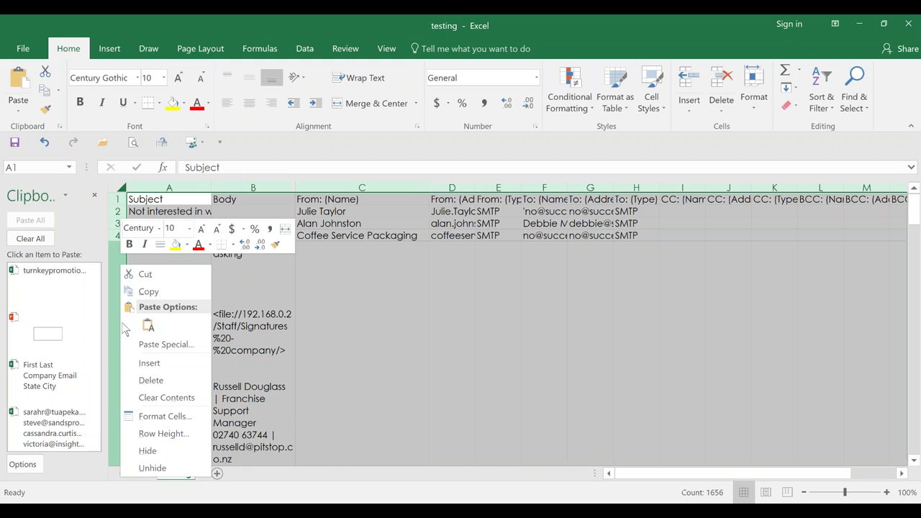
{"action": "left_click", "coordinate": [144, 435]}
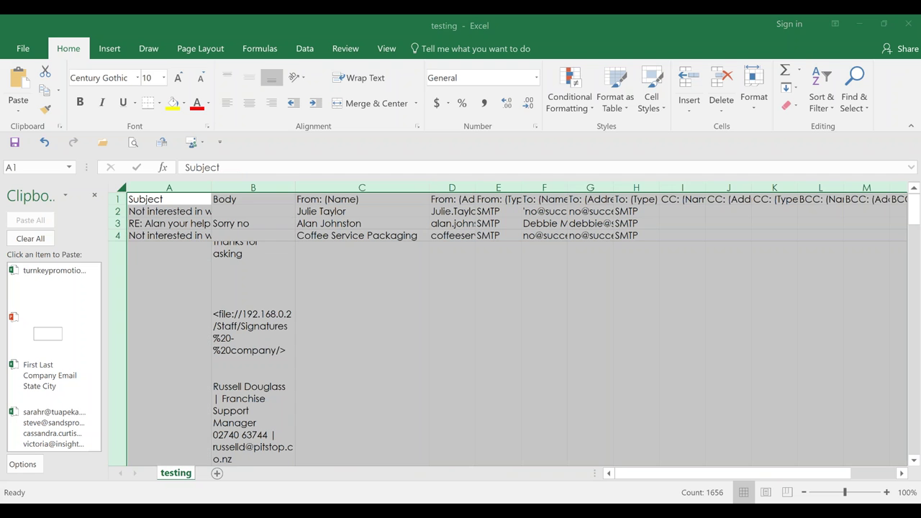
{"action": "type", "text": "2o"}
{"action": "key", "text": "Return"}
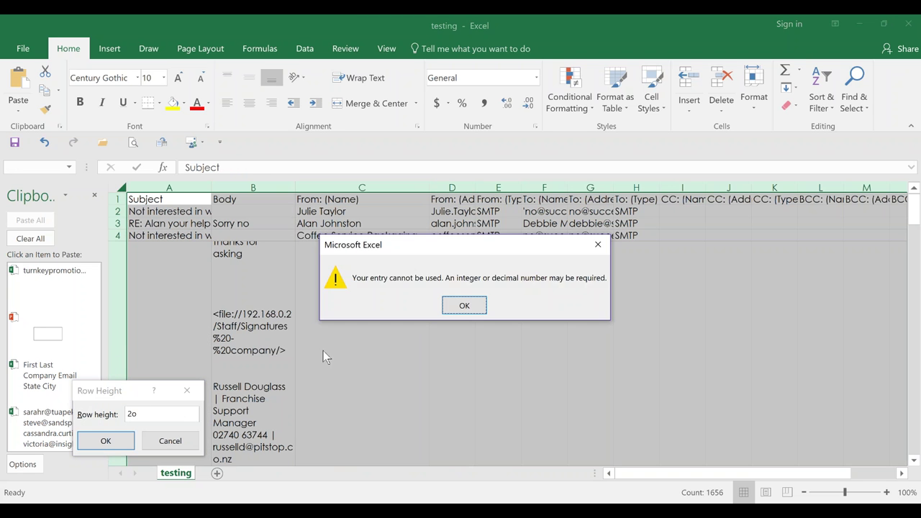
{"action": "left_click", "coordinate": [464, 306]}
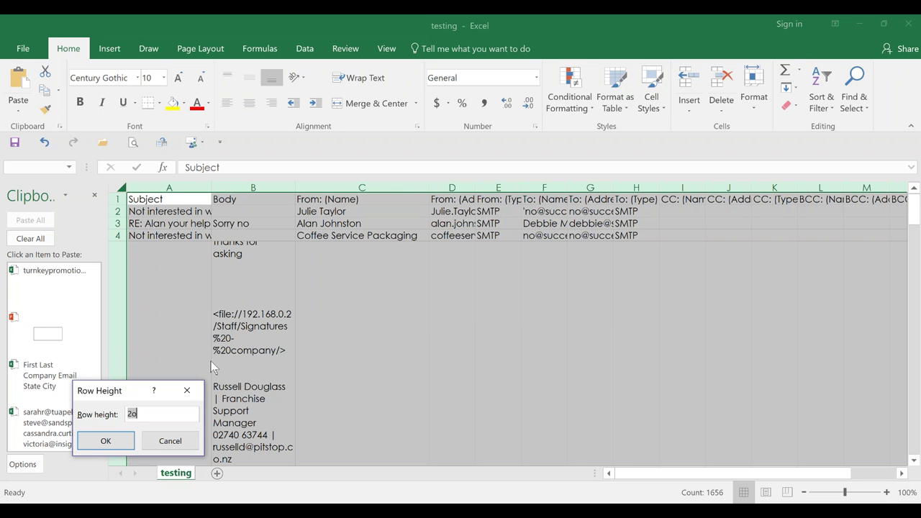
{"action": "type", "text": "20"}
{"action": "key", "text": "Return"}
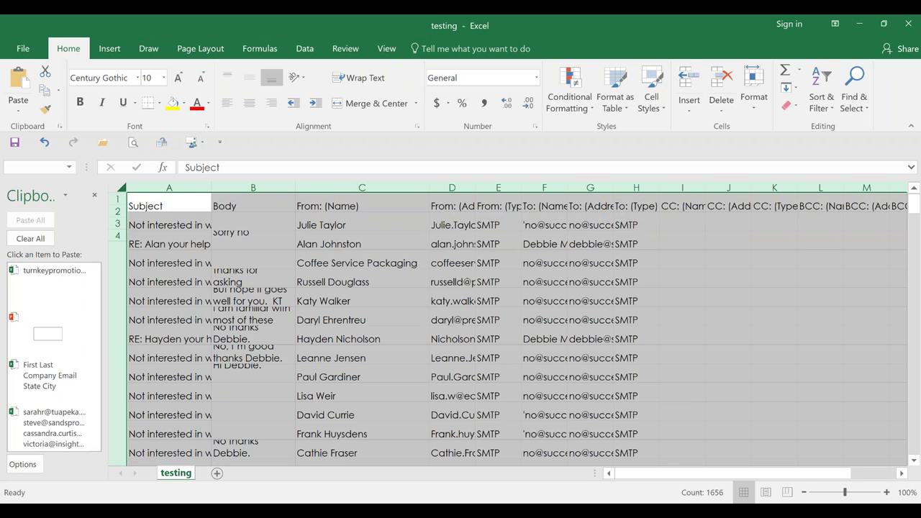
Widen the From: (Address) column and move the From: (Name) column onto column H, replacing the existing data
{"action": "left_click", "coordinate": [360, 263]}
{"action": "left_click_drag", "start_coordinate": [475, 188], "coordinate": [537, 190]}
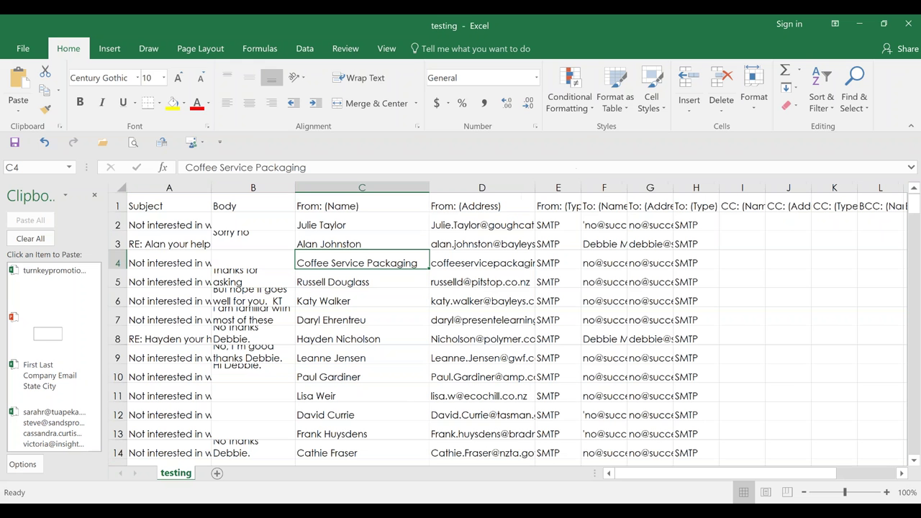
{"action": "left_click", "coordinate": [328, 194]}
{"action": "left_click", "coordinate": [328, 188]}
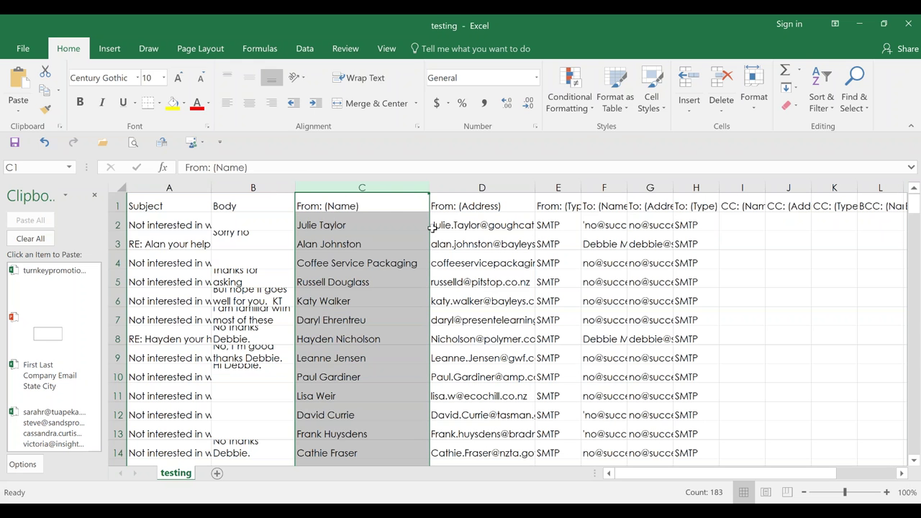
{"action": "left_click_drag", "start_coordinate": [428, 230], "coordinate": [704, 231]}
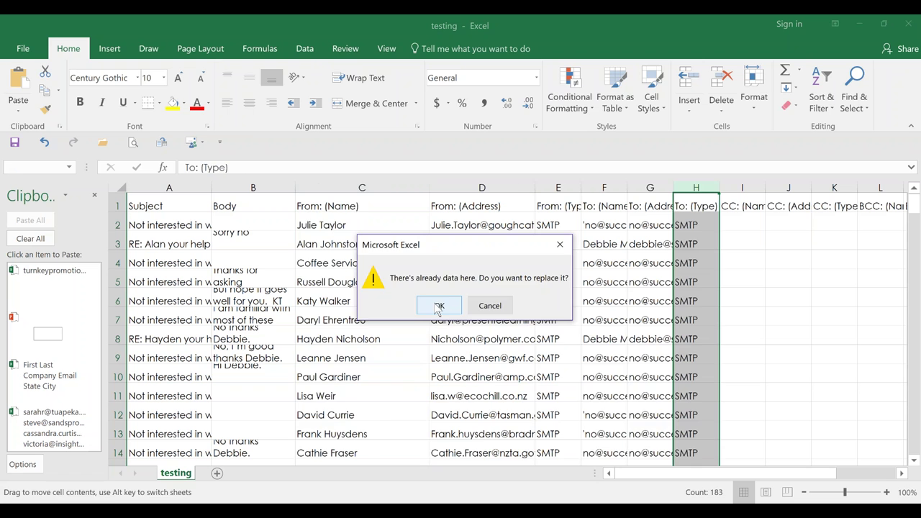
{"action": "left_click", "coordinate": [437, 306]}
Split the names in column H into separate columns with Text to Columns, adding Space as a delimiter
{"action": "left_click", "coordinate": [308, 52]}
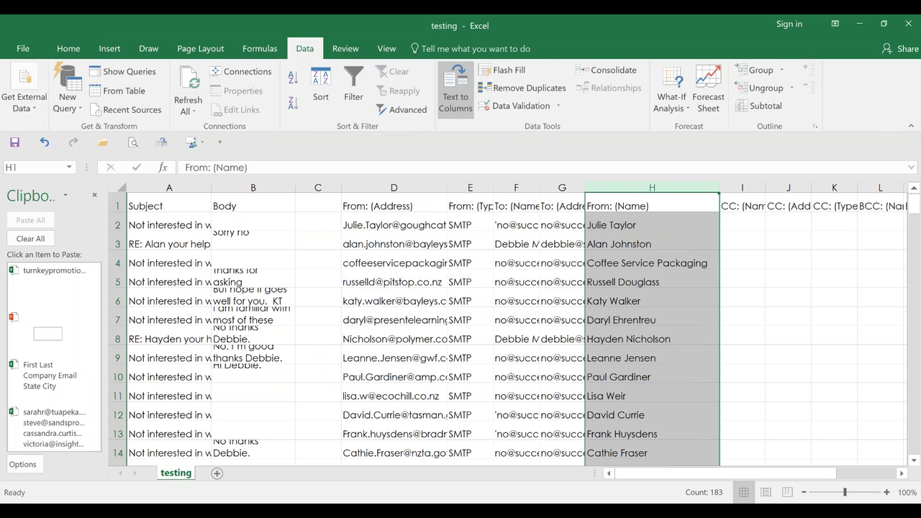
{"action": "left_click", "coordinate": [456, 90]}
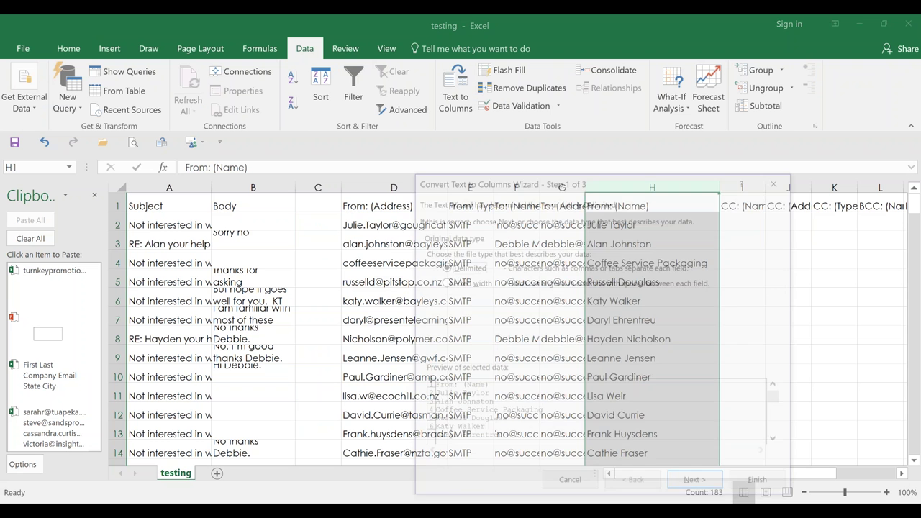
{"action": "left_click", "coordinate": [697, 484]}
{"action": "left_click", "coordinate": [426, 296]}
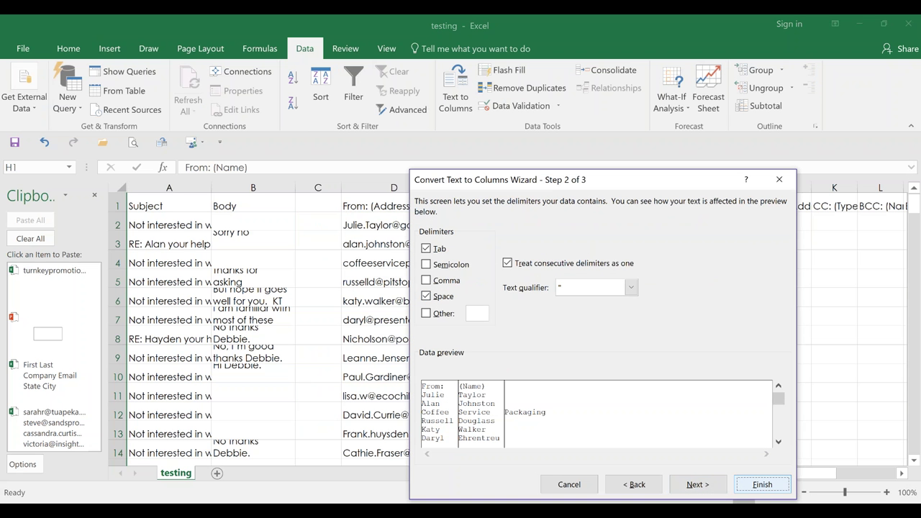
{"action": "left_click", "coordinate": [762, 484]}
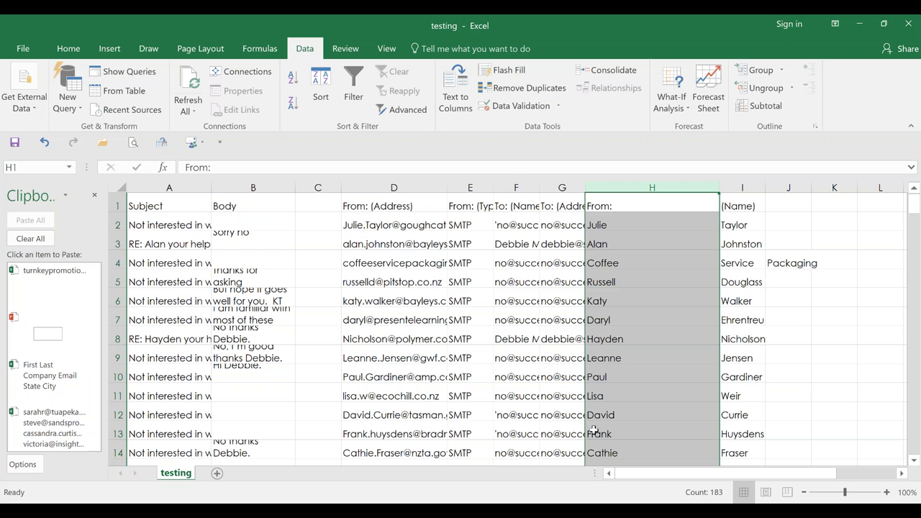
Close the testing workbook
{"action": "left_click", "coordinate": [905, 27]}
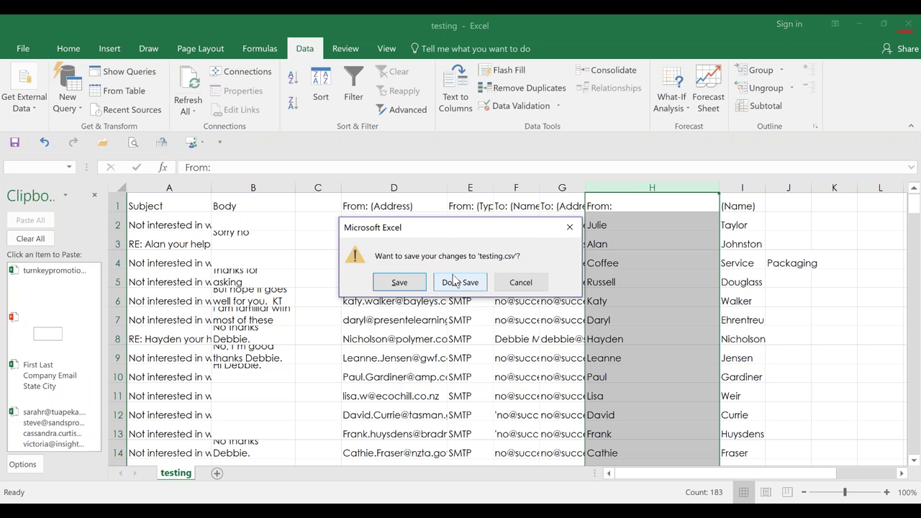